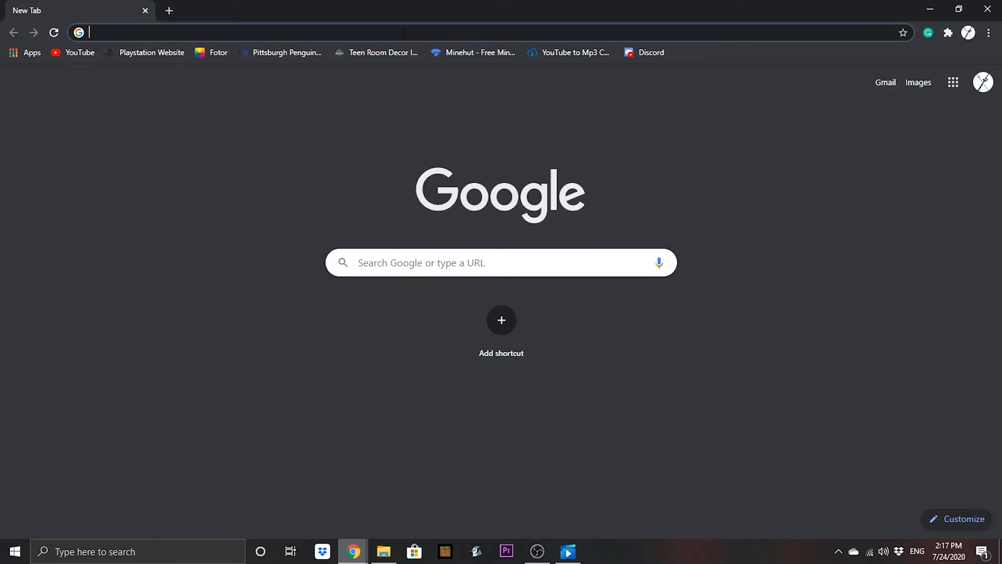
- Go to pixlr.com and launch the advanced Pixlr E editor
type("pixlr.")
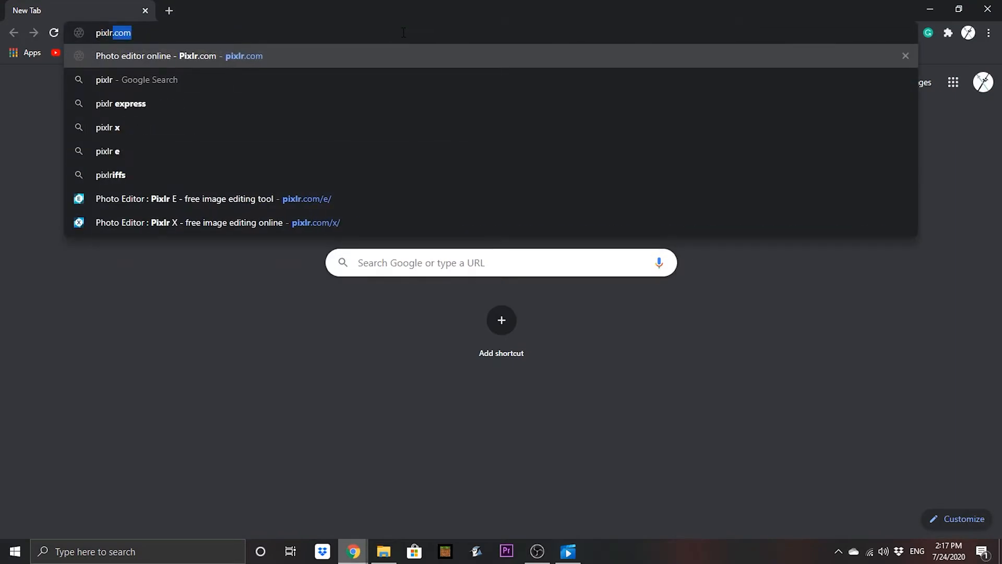
type("com")
key("Return")
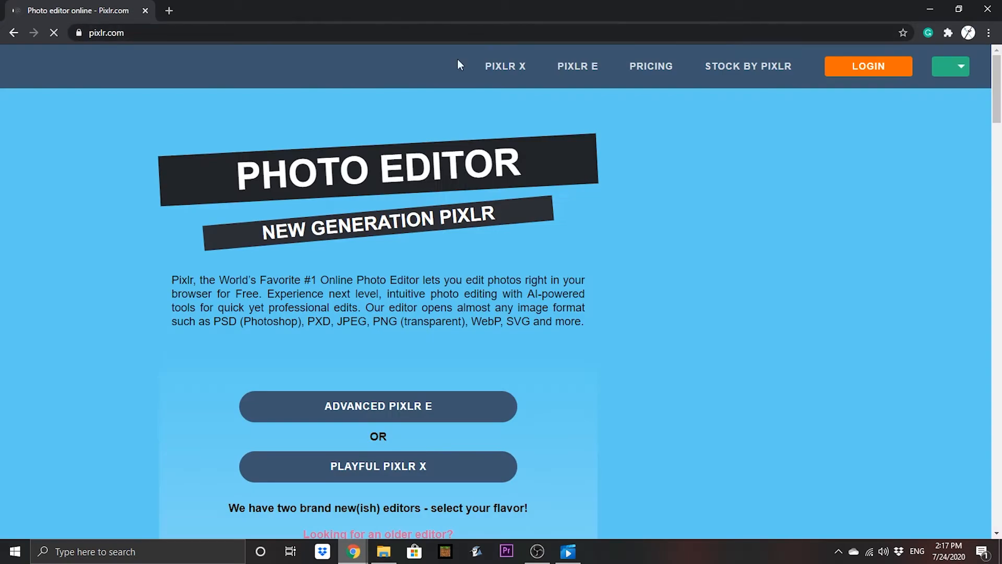
left_click(346, 426)
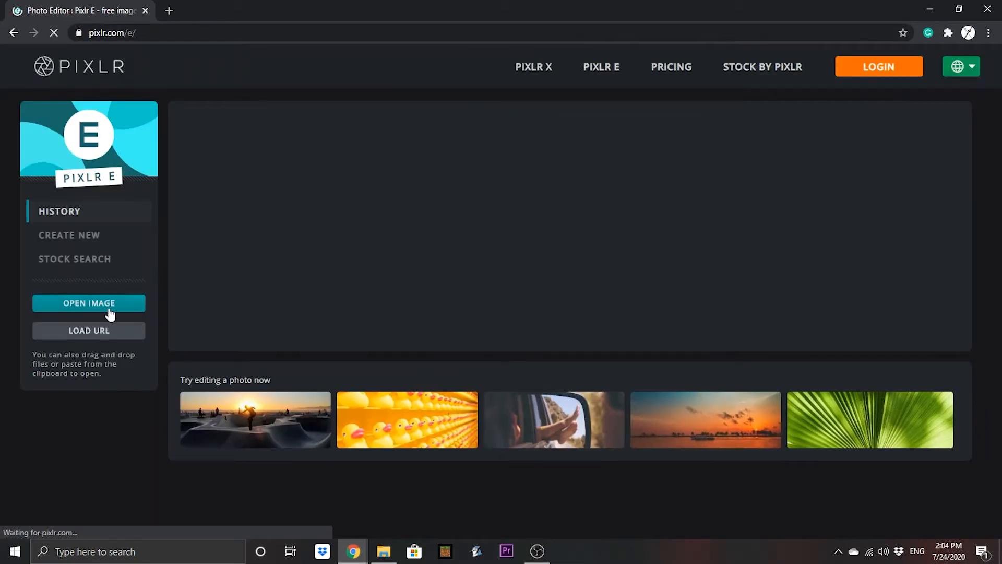
- Search Google for "modern warfare hd" in a new browser tab and show the image results
left_click(180, 9)
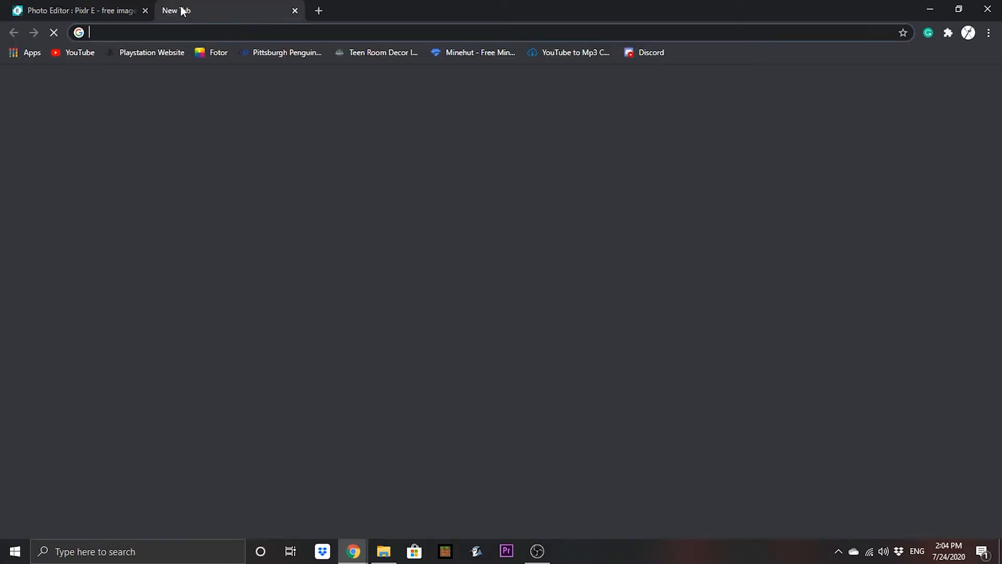
type("modern ")
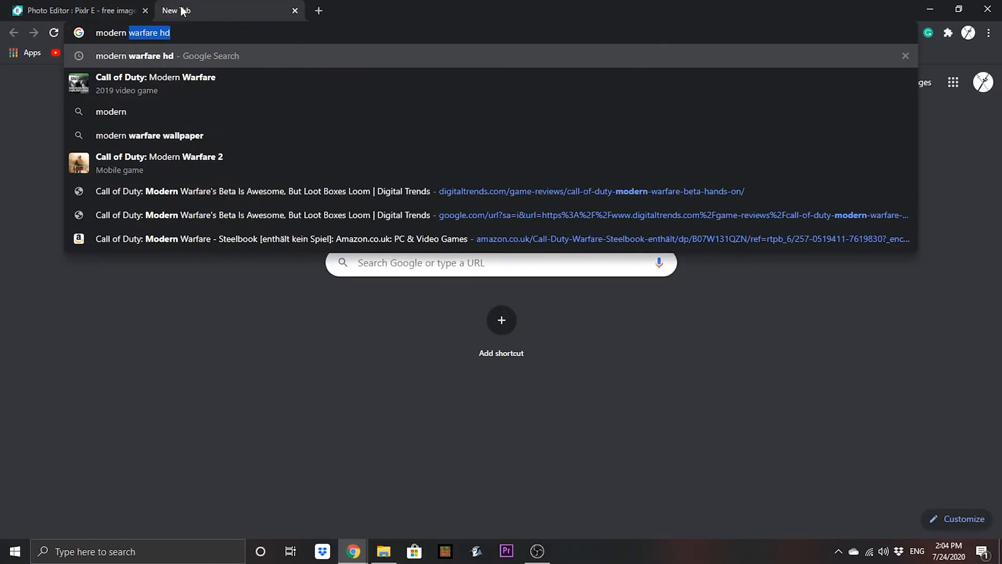
type("warfare hd")
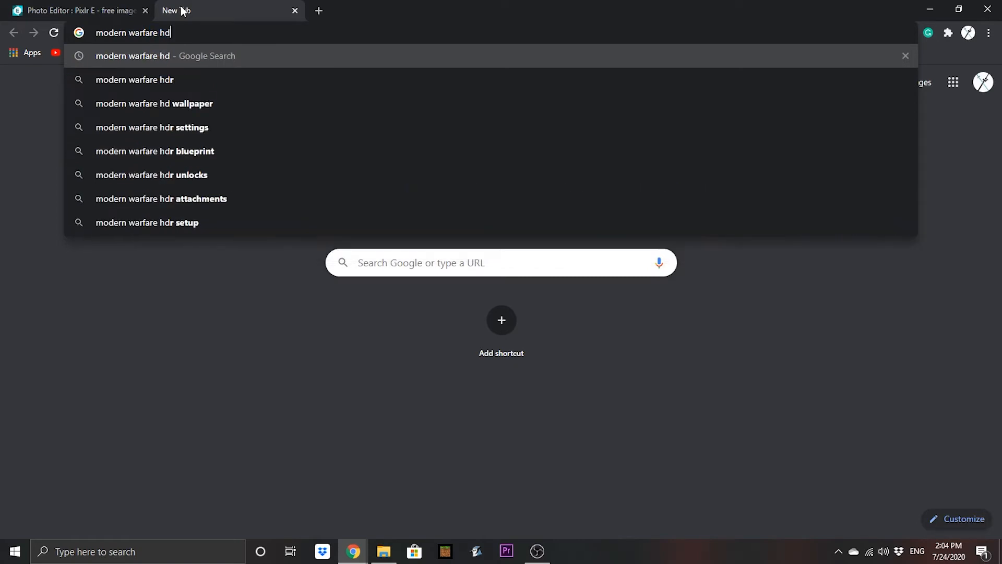
key("Return")
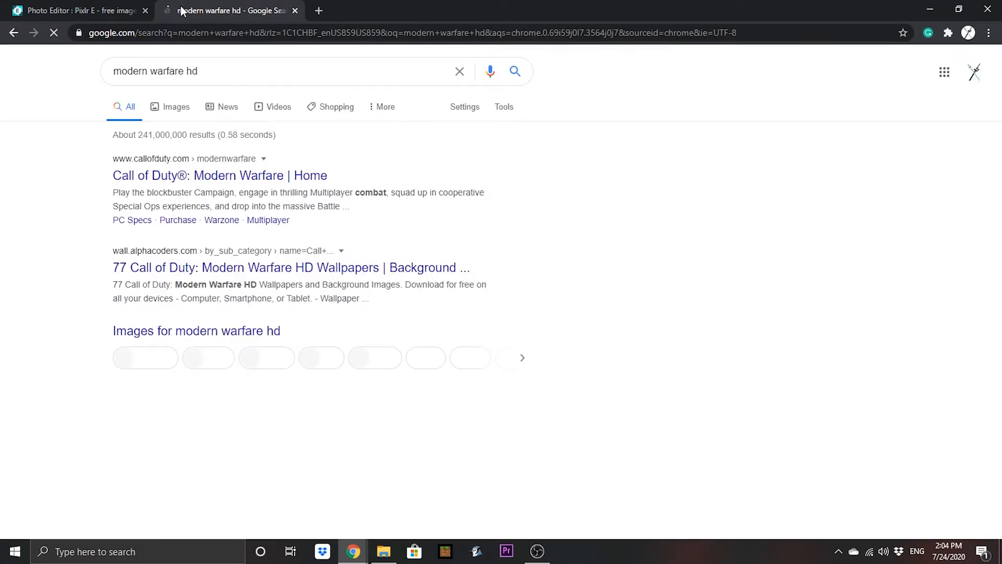
left_click(180, 106)
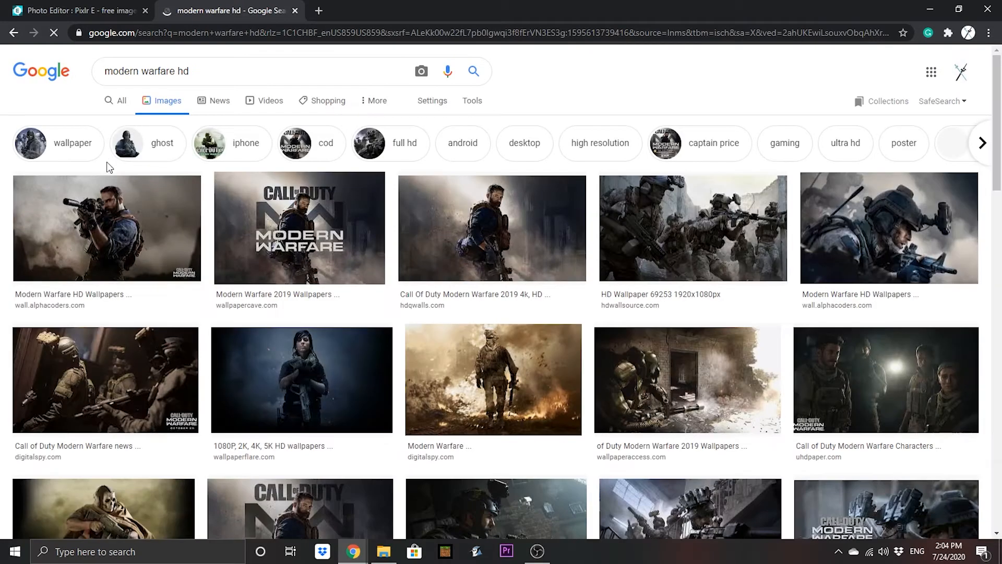
- Save the 3840 × 2160 Call of Duty Modern Warfare 2019 wallpaper from HDQwalls to the computer
left_click(516, 238)
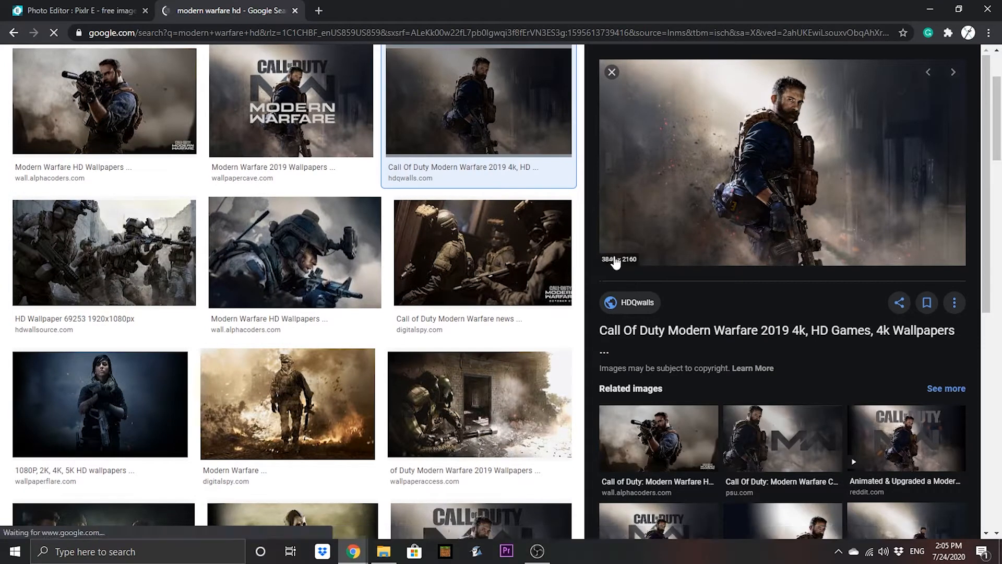
right_click(668, 221)
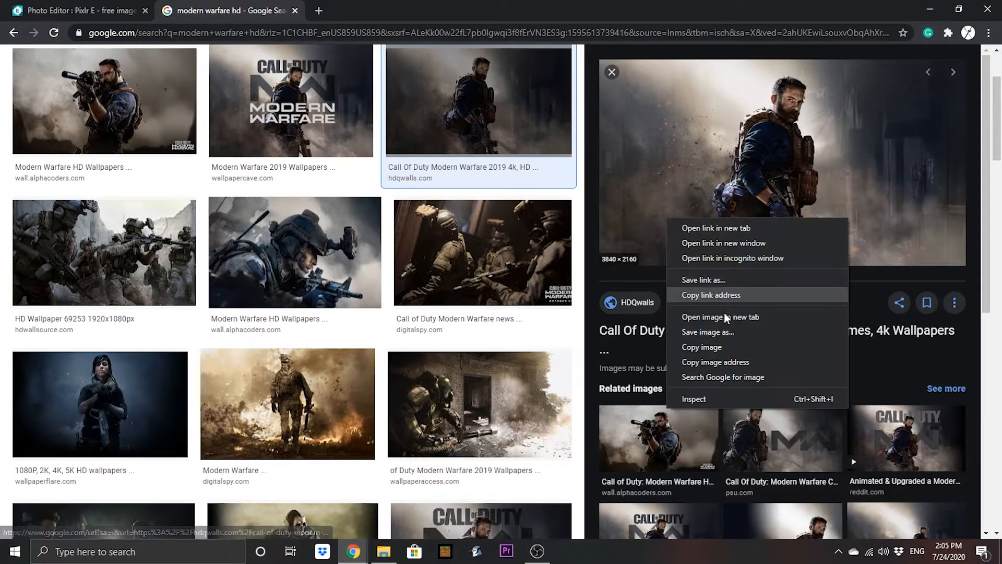
left_click(726, 331)
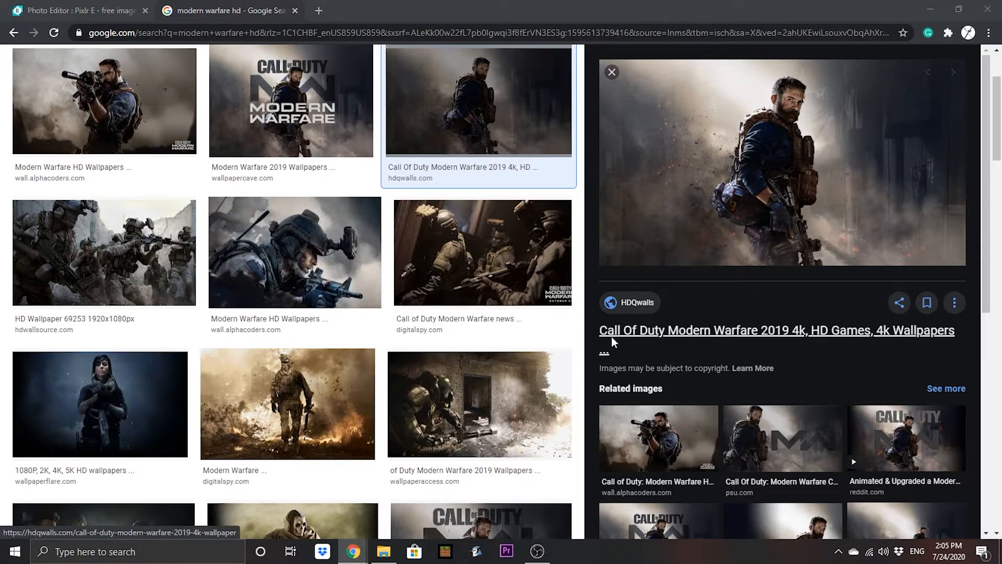
- Open the downloaded Call of Duty image in Pixlr E, pre-resized to 1280 × 720
left_click(118, 4)
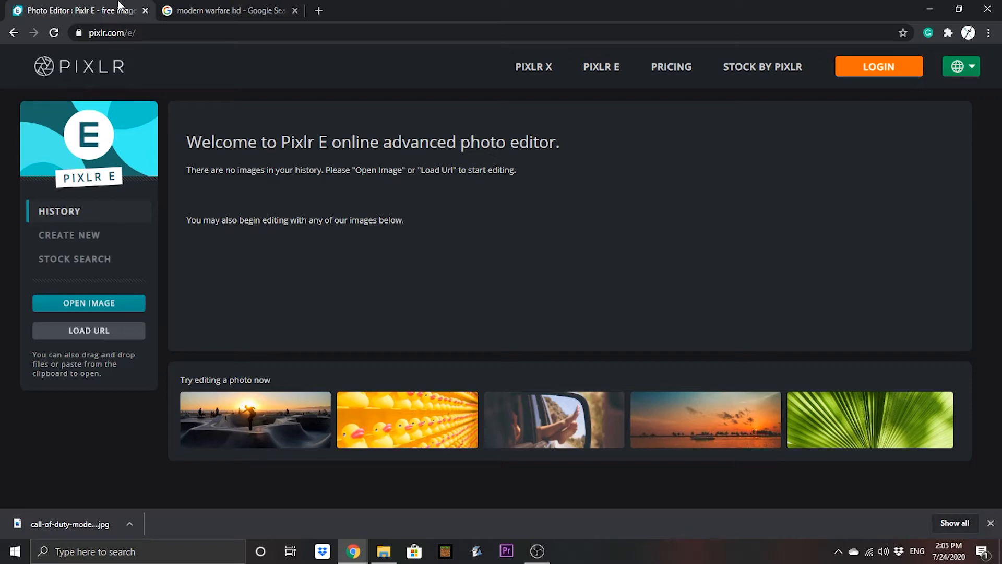
left_click(90, 301)
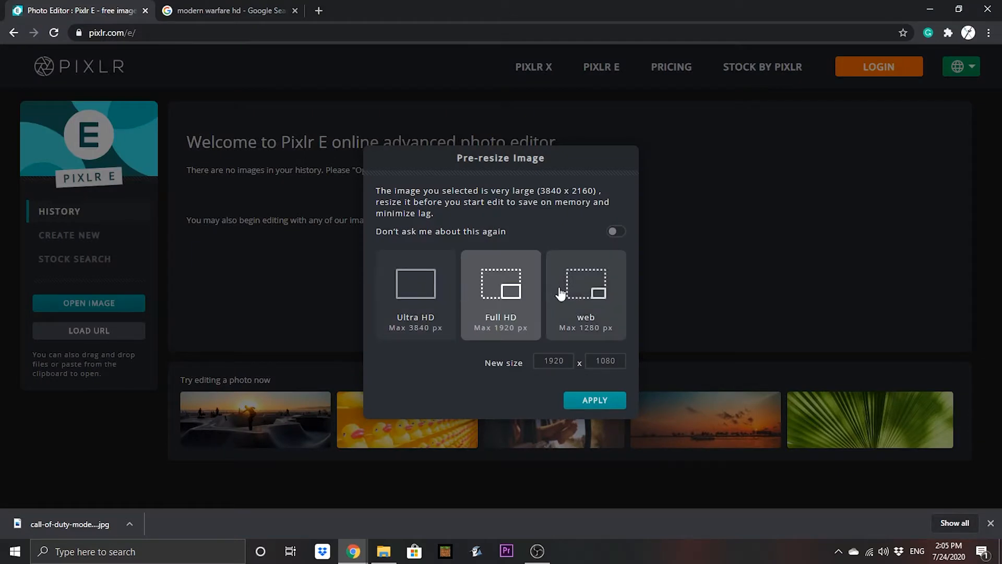
left_click(567, 360)
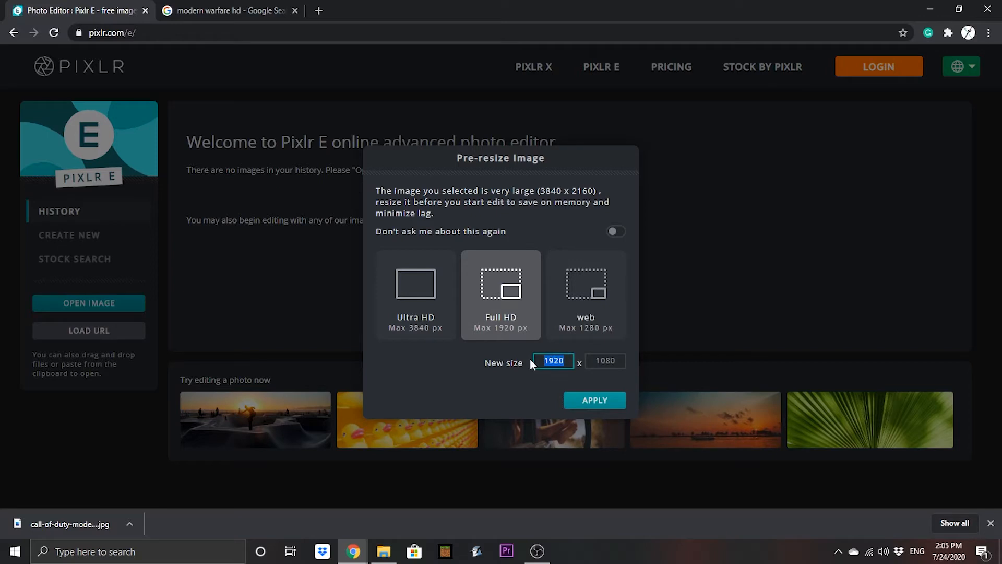
type("1280")
left_click(606, 360)
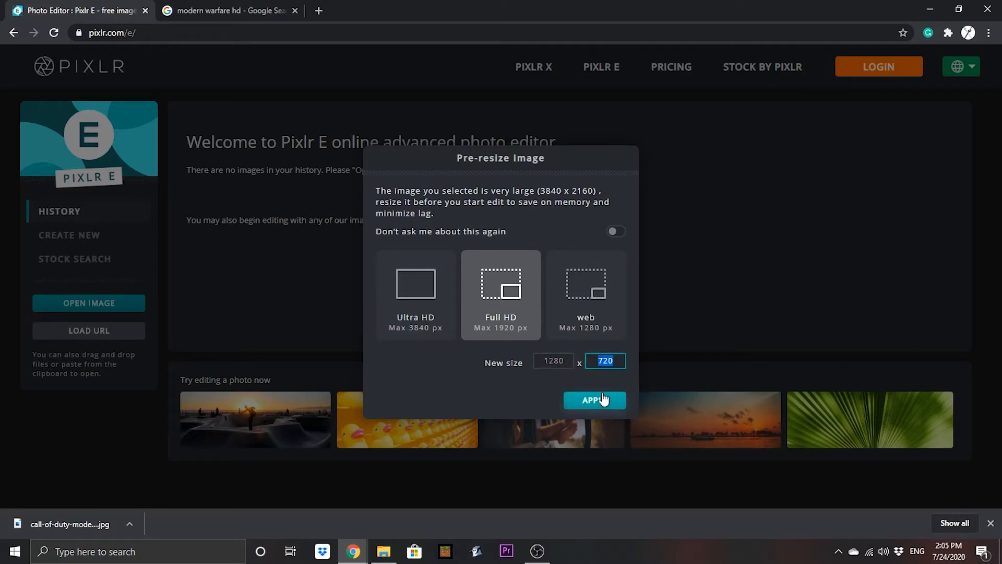
left_click(598, 401)
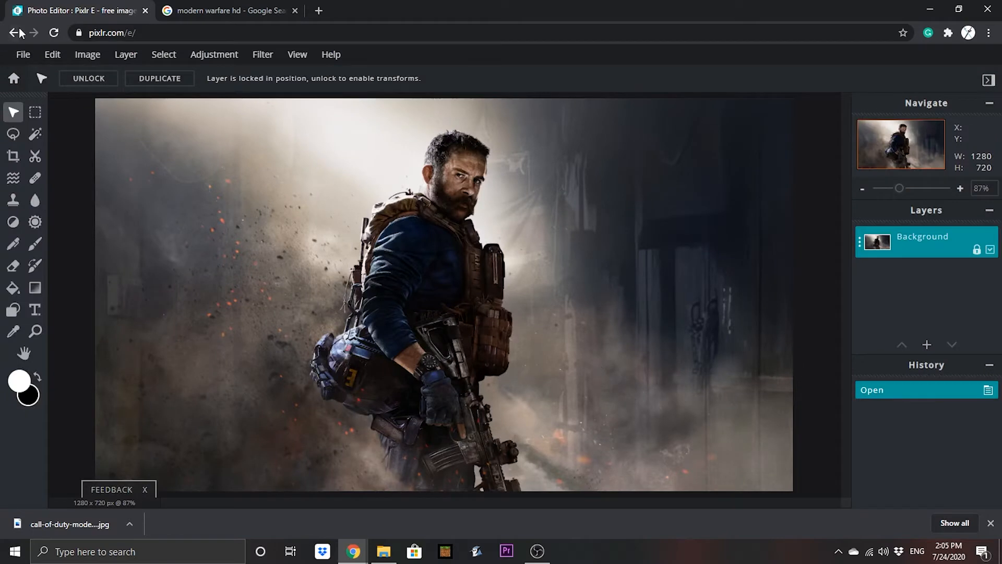
- Apply the Crop tool to the image with its frame left at the full 1280 × 720 size
left_click(14, 157)
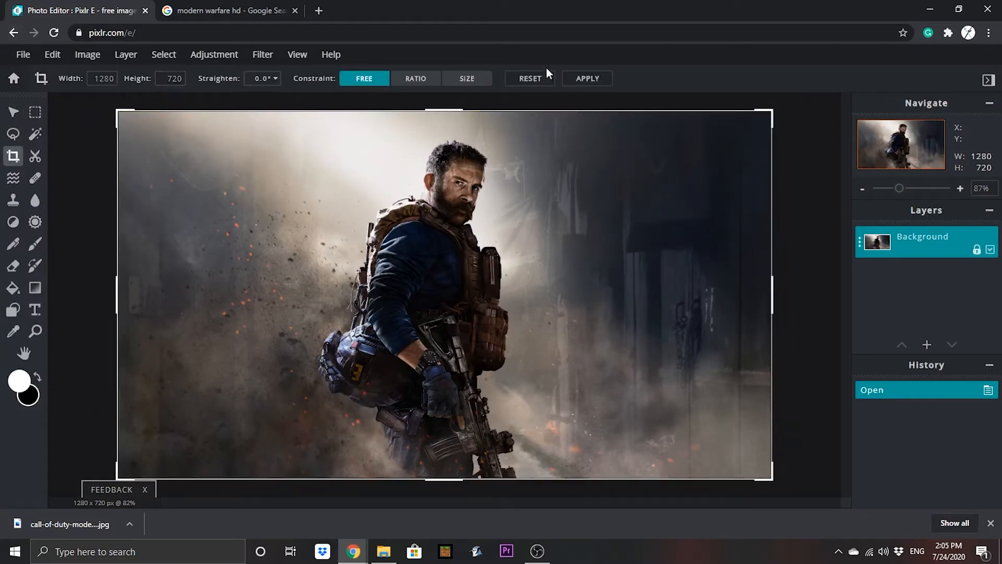
left_click(586, 80)
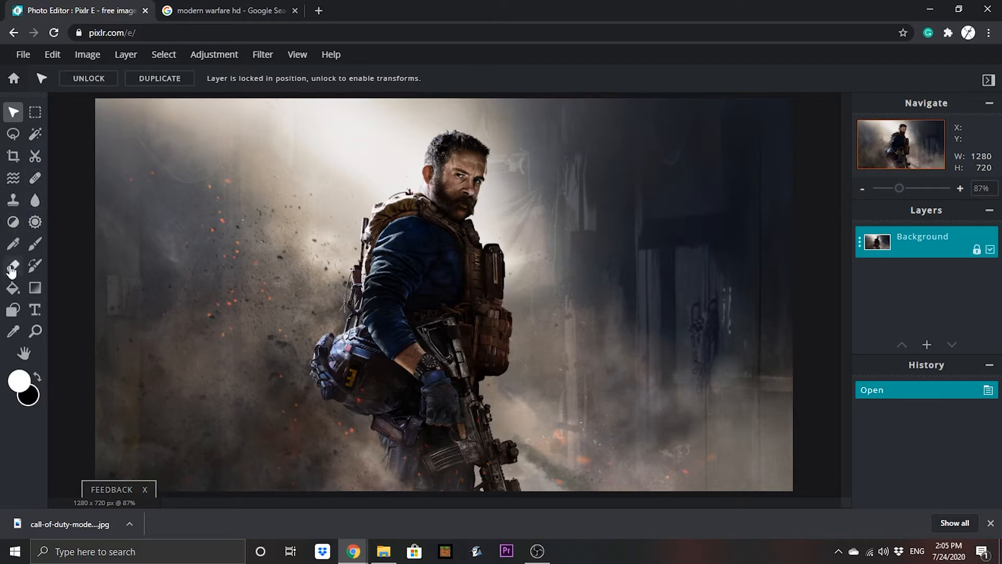
- Add a new text layer over the image and shift its placeholder text toward the image's right side
left_click(35, 309)
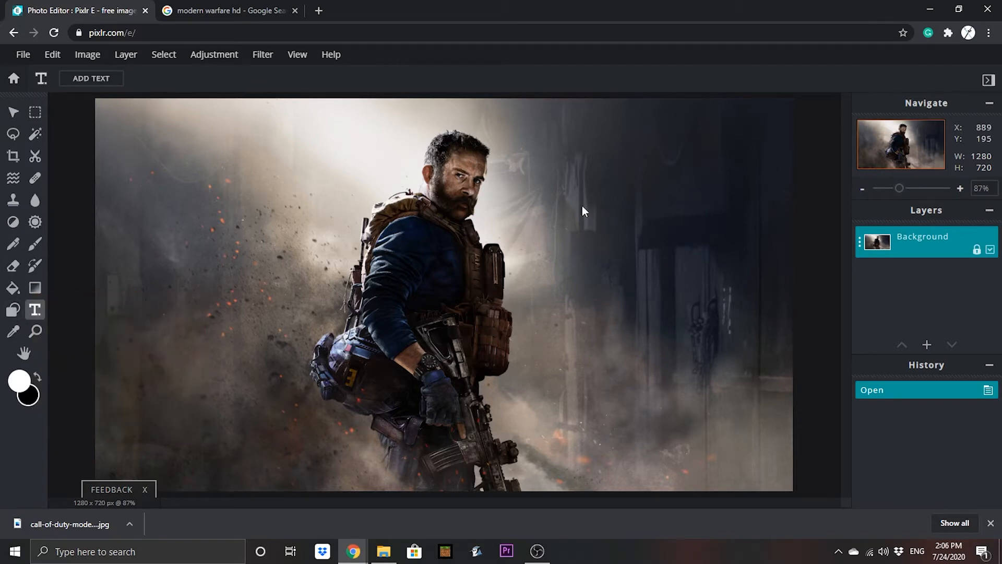
left_click(458, 159)
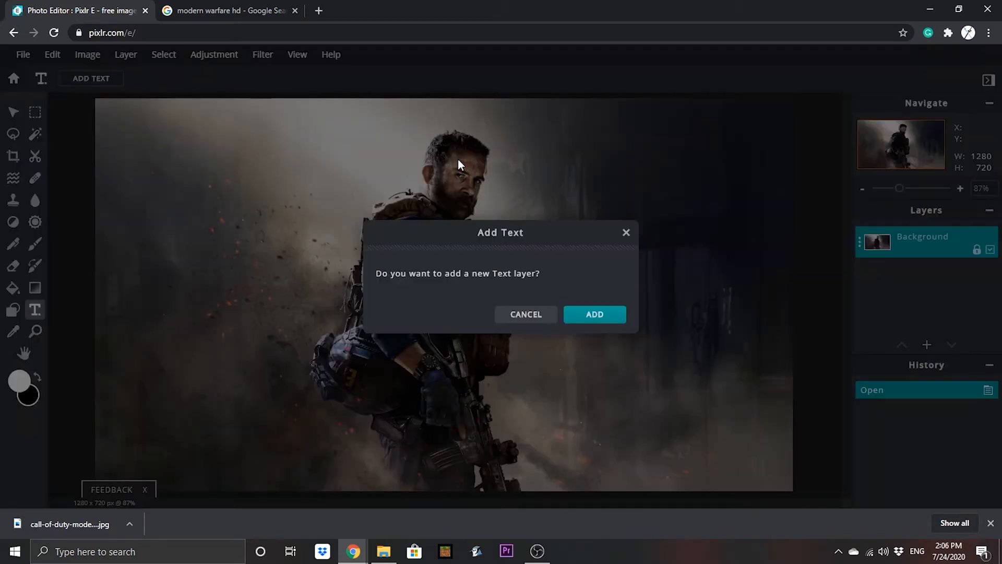
left_click(581, 315)
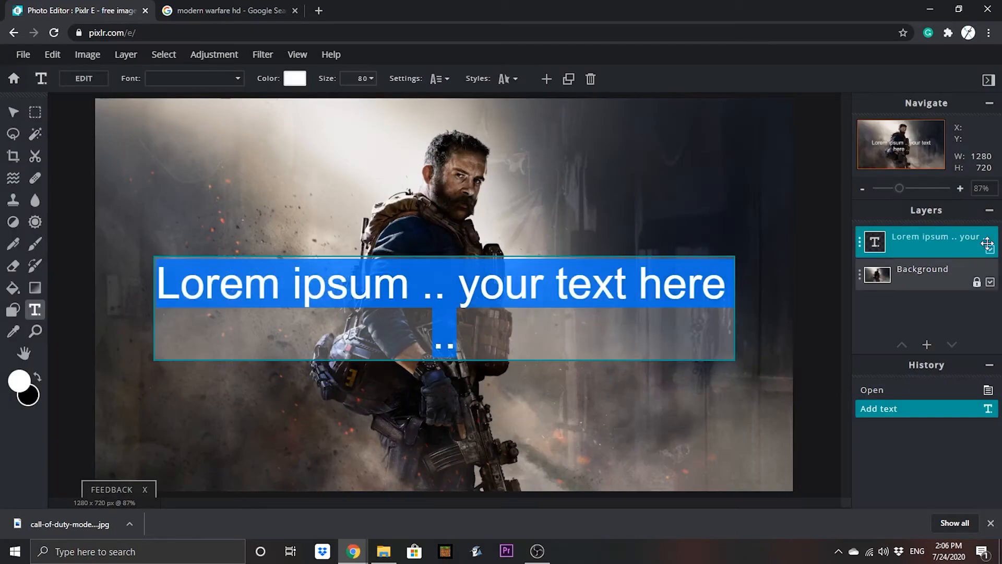
left_click(916, 277)
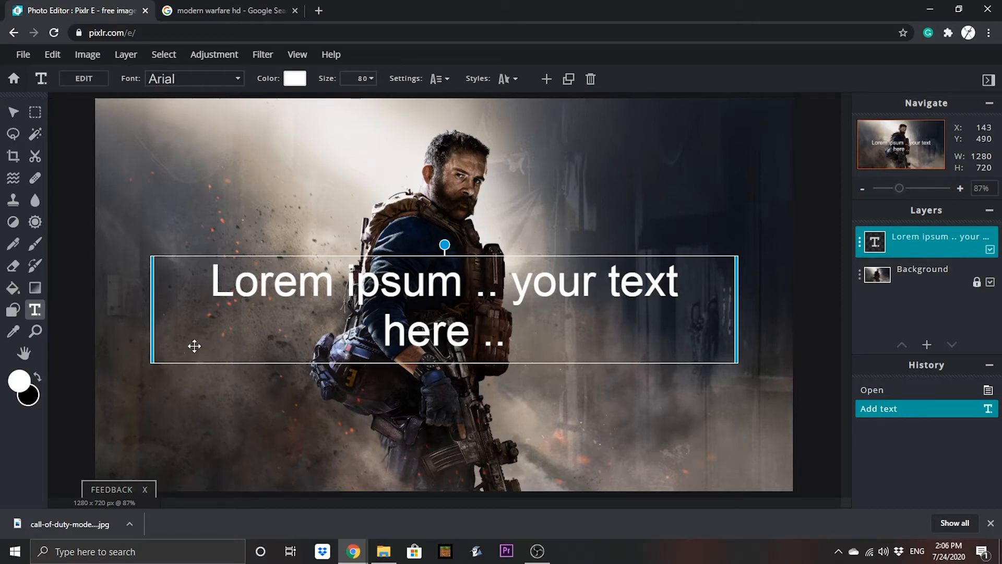
left_click_drag(512, 329, 598, 332)
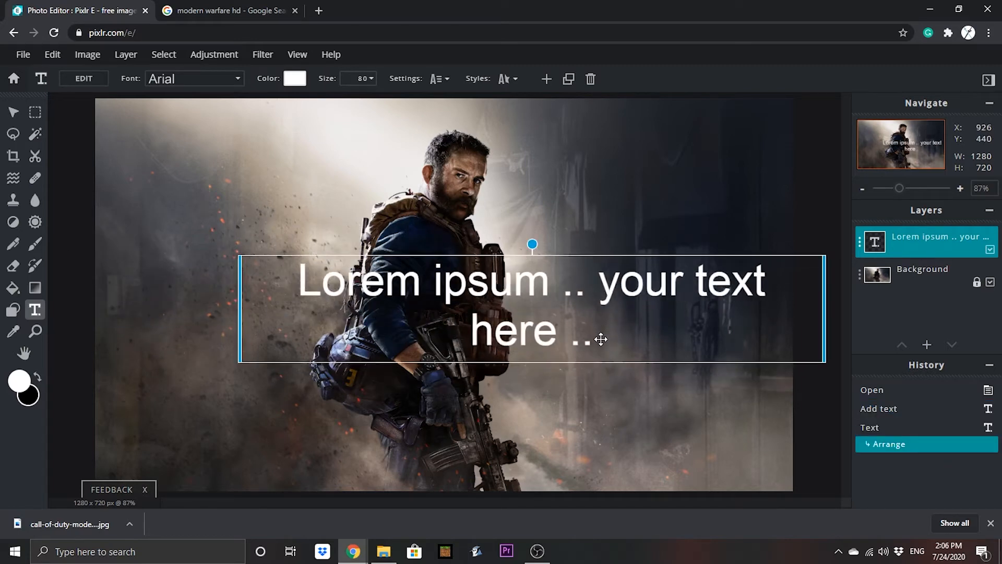
- Replace the placeholder text with "Modern Warfare Funny Moments"
double_click(601, 339)
key("BackSpace")
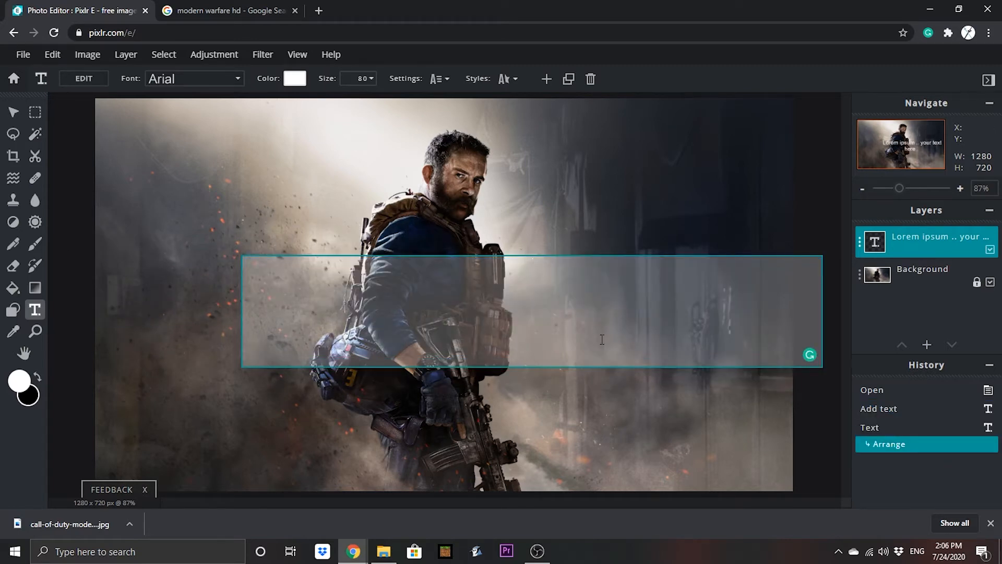
type("Modern W")
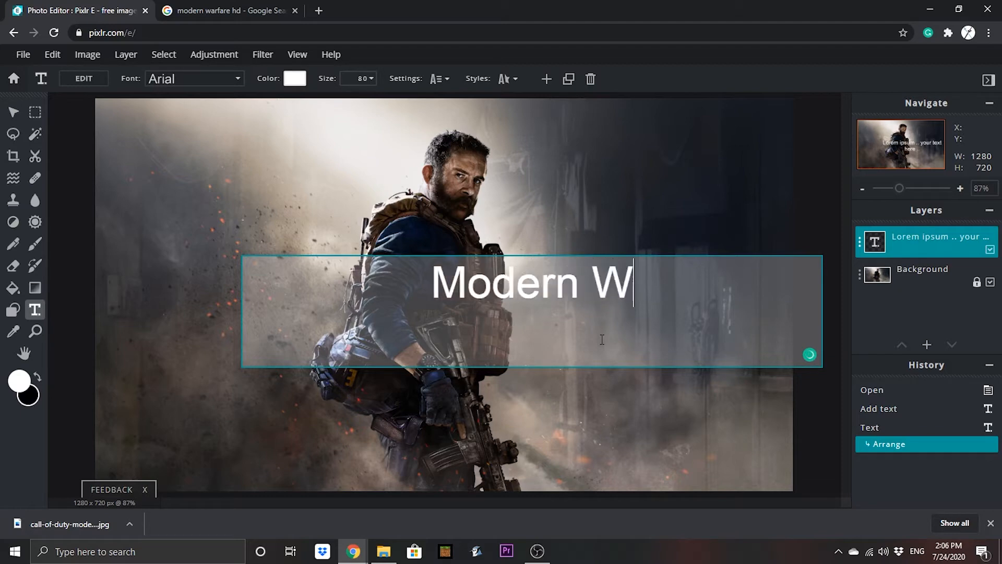
type("arfare Fu")
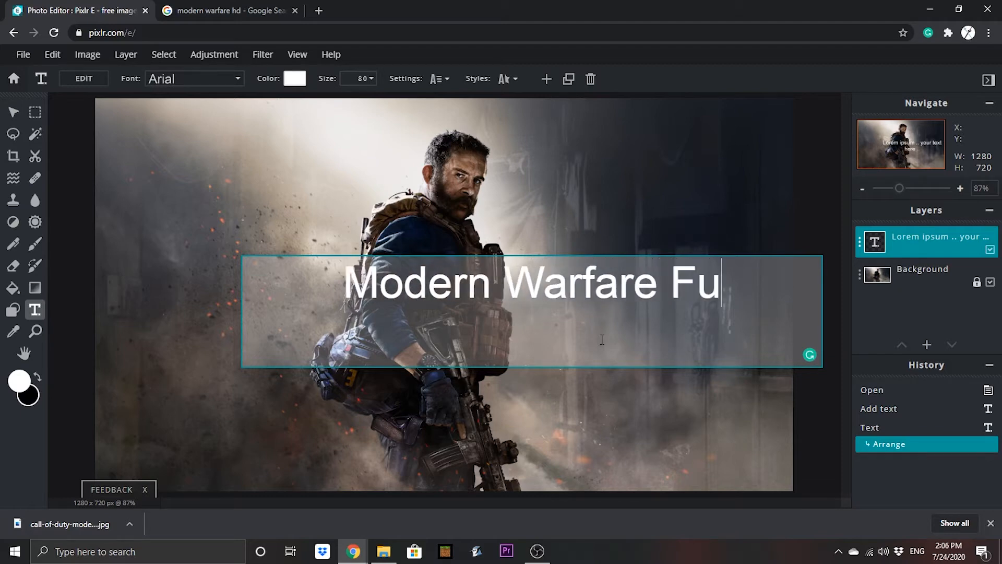
type("nny Moment")
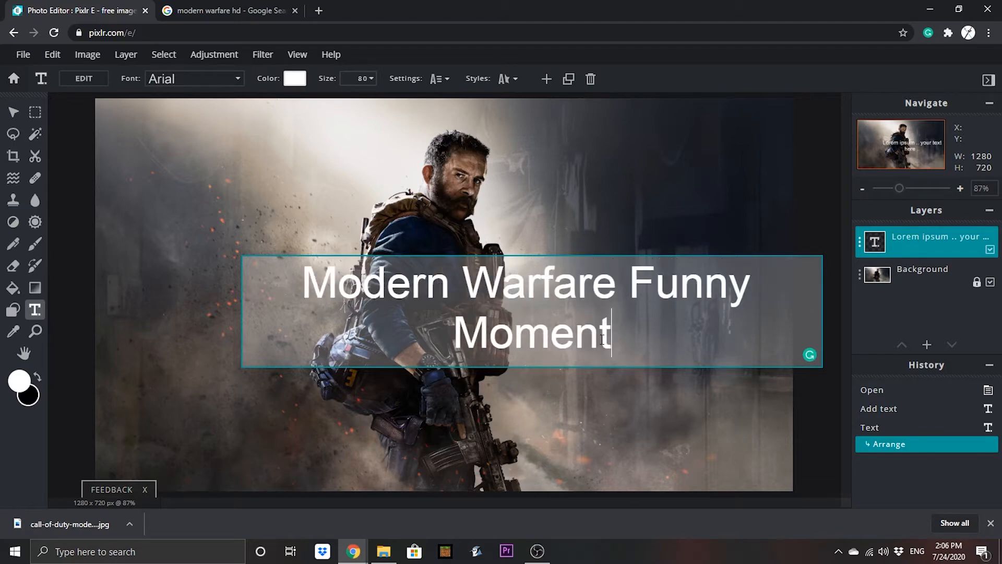
type("s")
left_click(818, 410)
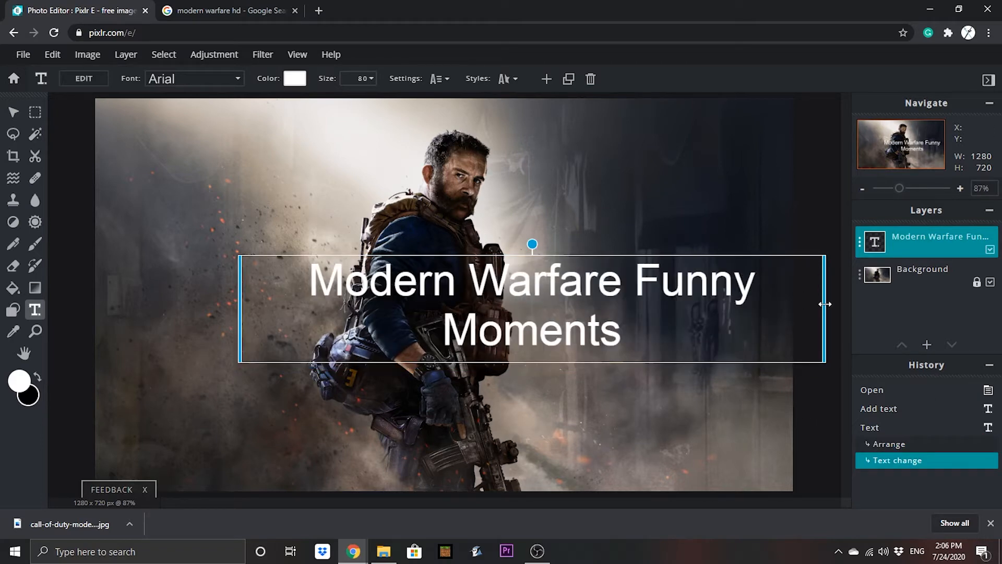
- Narrow the title's text box to one word per line and place it in the dark area right of the soldier
left_click_drag(825, 304, 466, 308)
left_click_drag(435, 213, 743, 197)
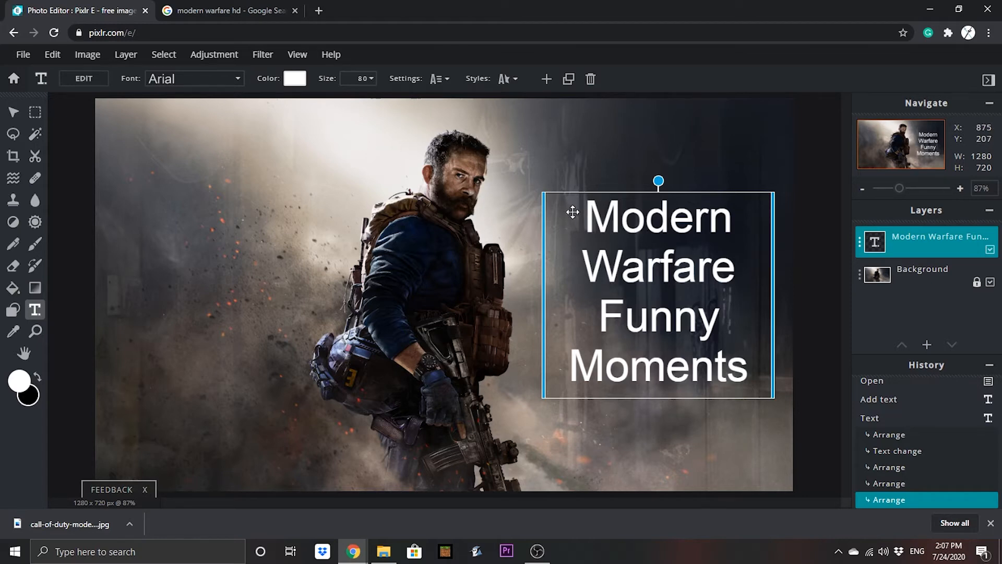
- Give the title text a black (#000000) outline with size 3
left_click(509, 79)
left_click(505, 169)
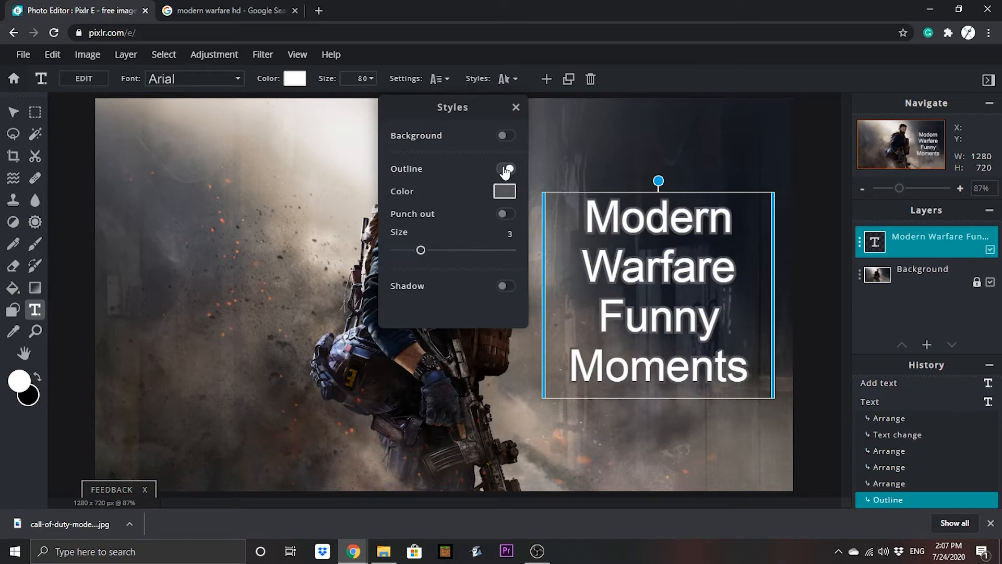
left_click(504, 193)
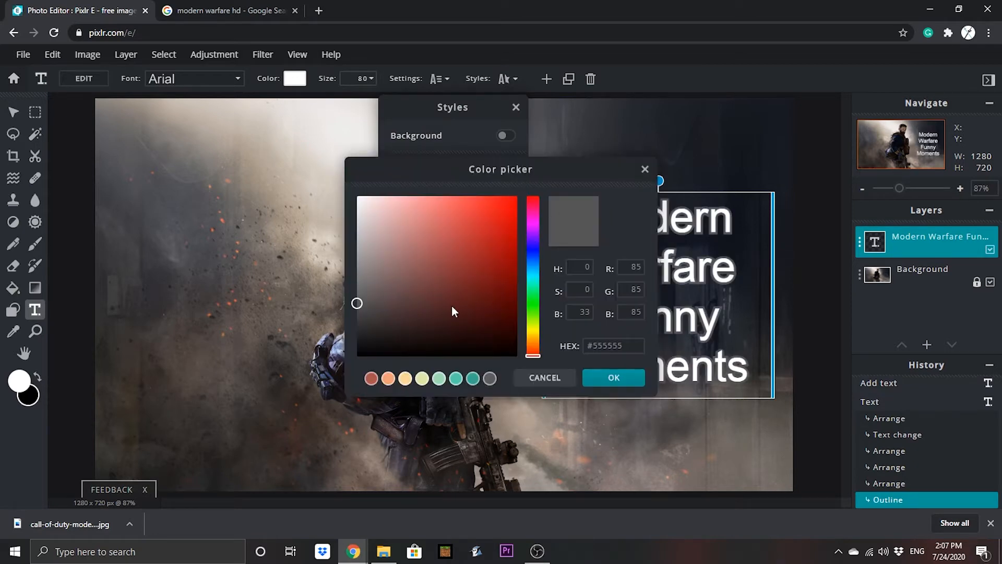
mouse_move(360, 308)
left_mouse_down()
mouse_move(394, 327)
mouse_move(517, 355)
left_mouse_up()
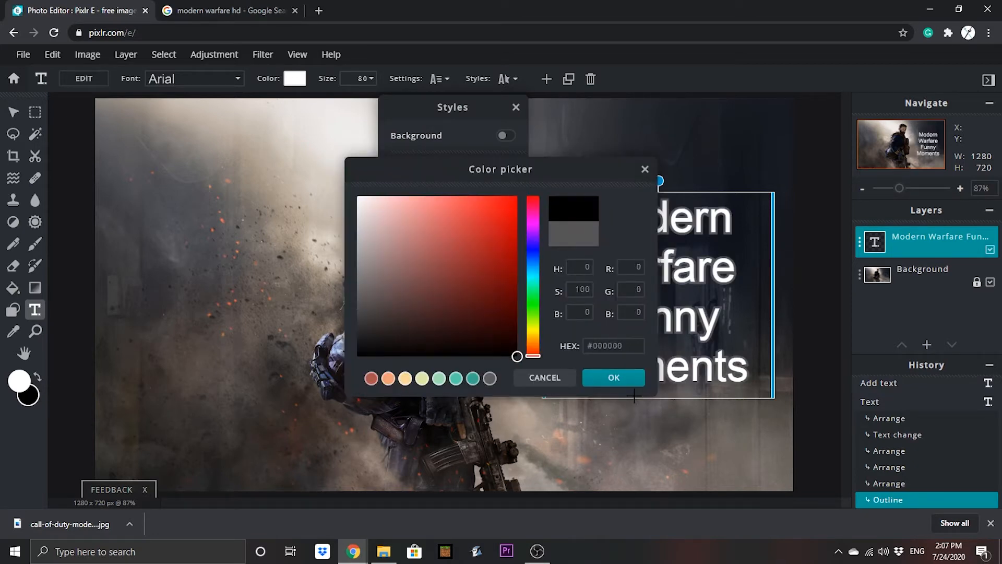
left_click(629, 380)
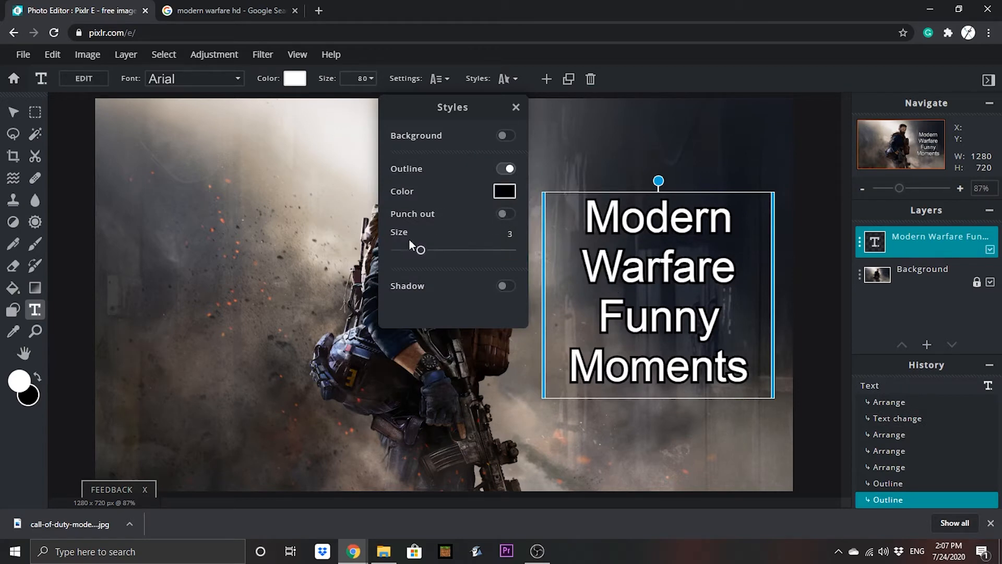
mouse_move(426, 259)
left_mouse_down()
mouse_move(527, 250)
mouse_move(360, 262)
mouse_move(421, 257)
left_mouse_up()
- Add a red (#FF0000) shadow to the title text
left_click(511, 286)
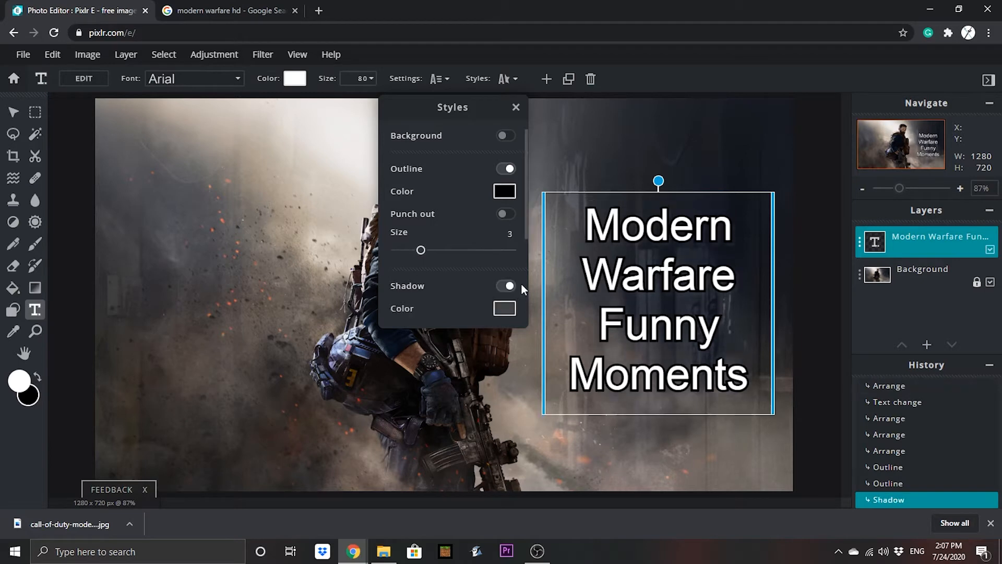
left_click(504, 309)
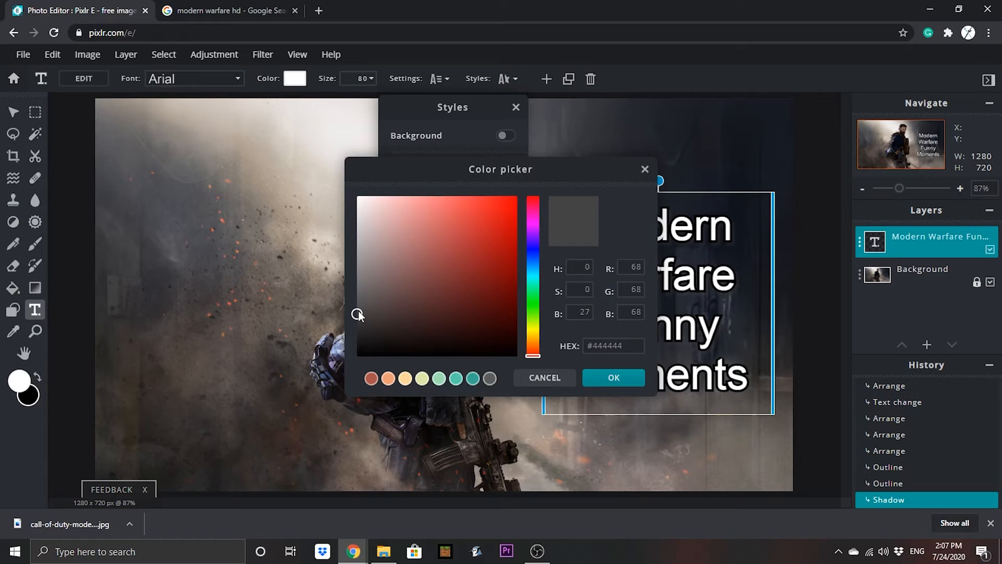
left_click_drag(360, 314, 537, 191)
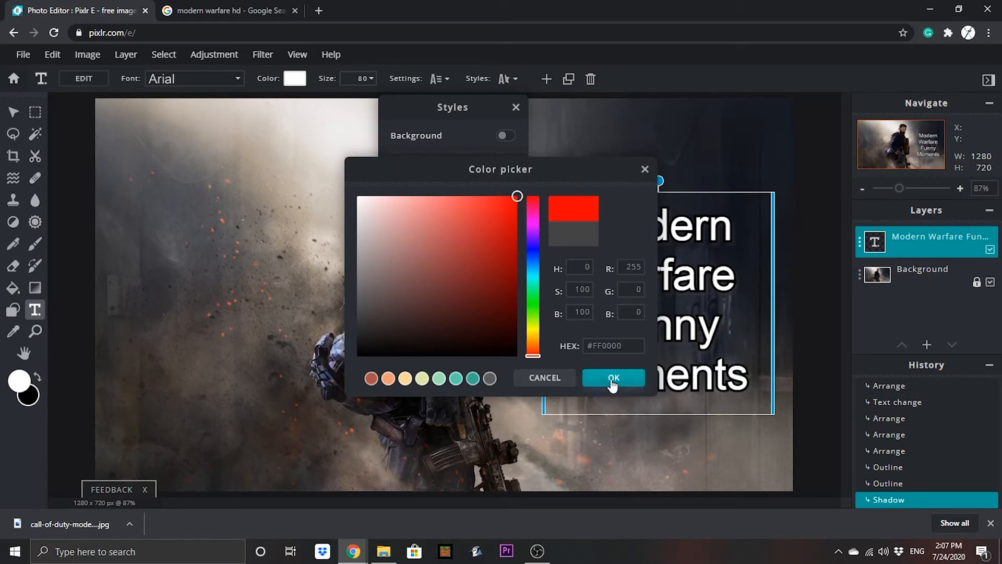
left_click(613, 378)
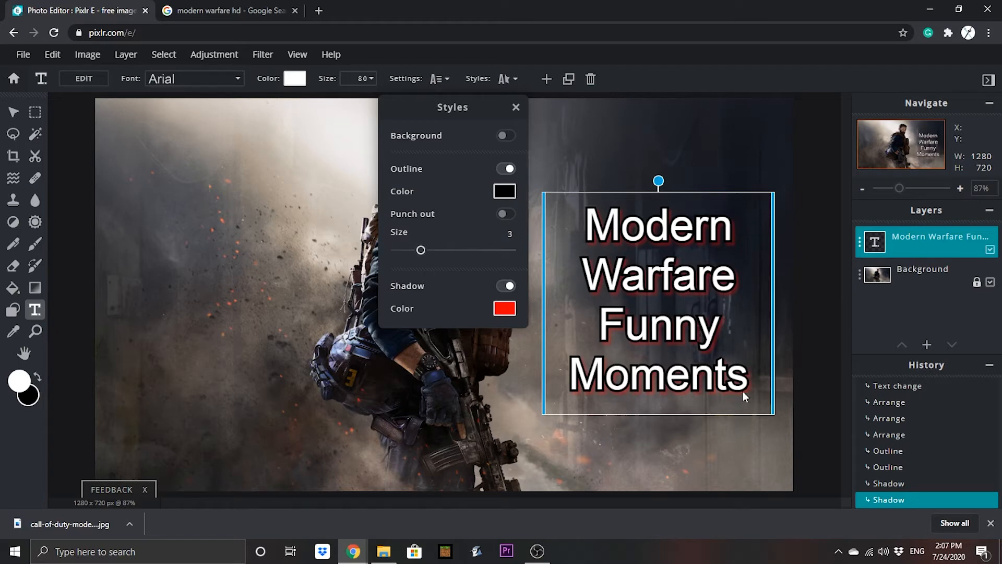
left_click(515, 108)
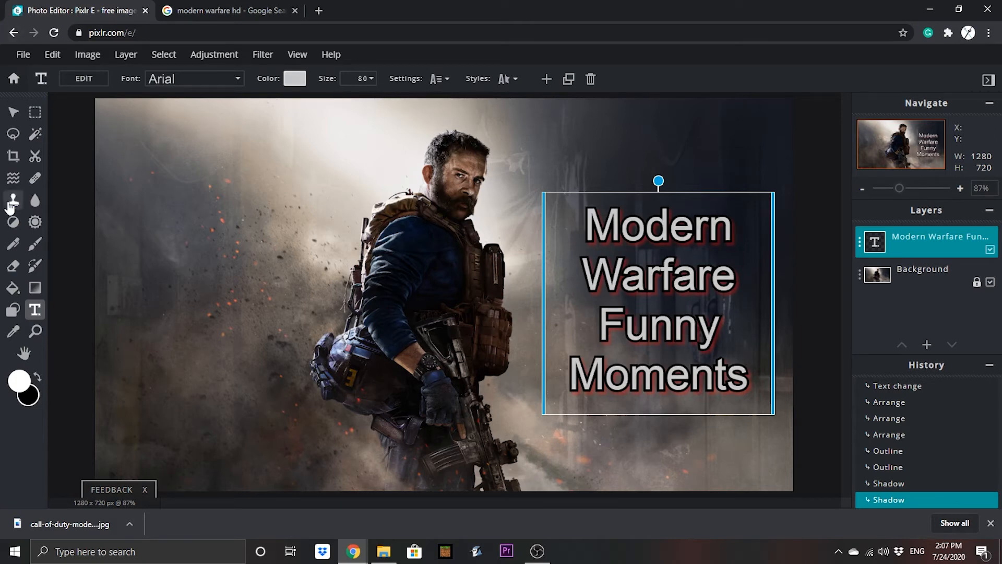
- On the Background layer, enlarge the soldier's nose, mouth and forehead area with Liquify at size 114
left_click(936, 284)
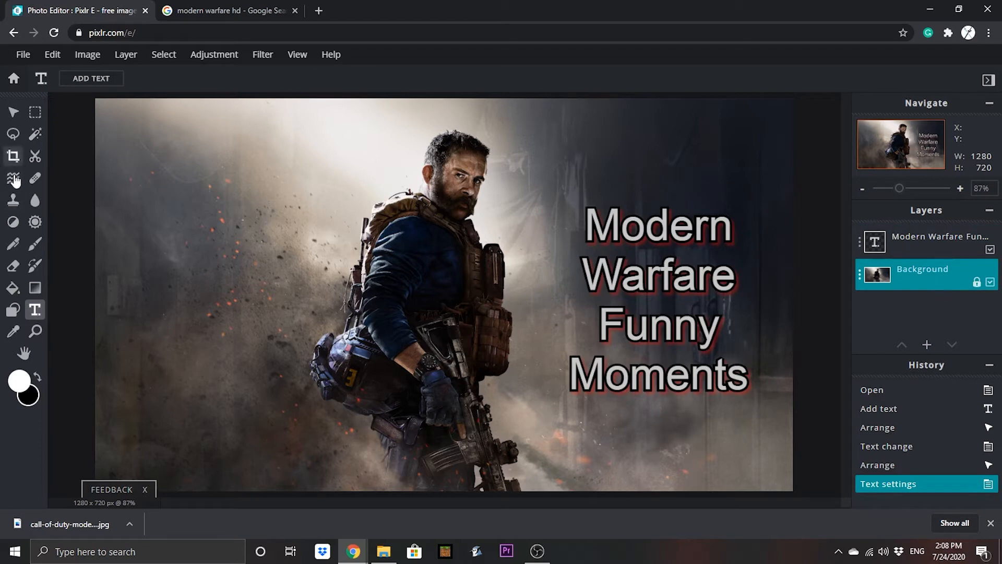
left_click(13, 178)
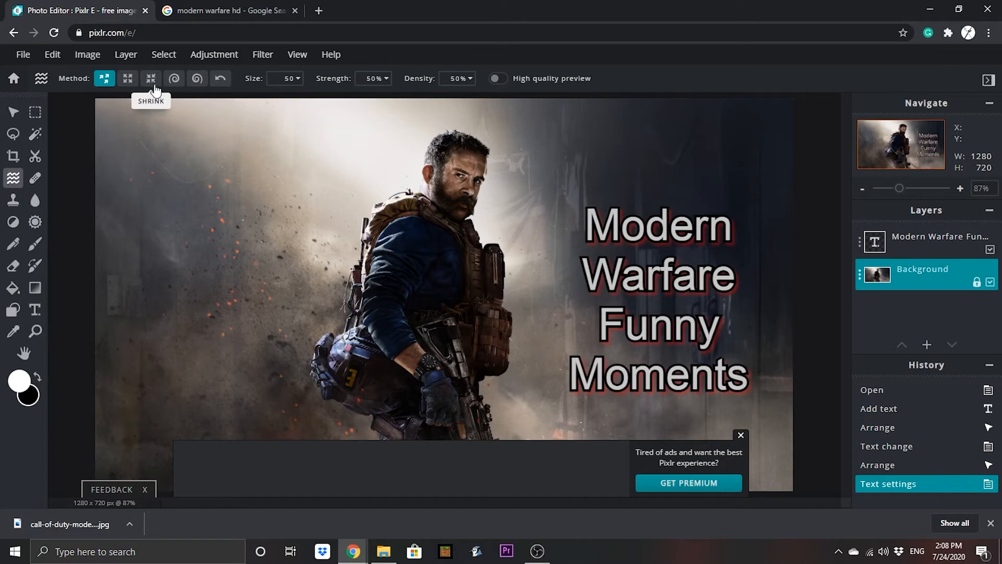
left_click(128, 78)
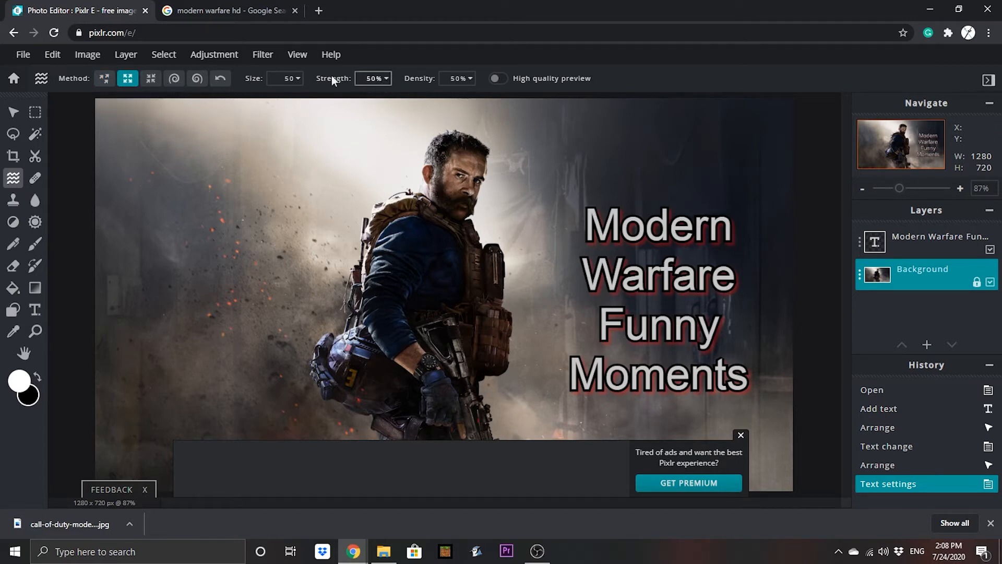
left_click(292, 79)
left_click_drag(199, 103, 218, 99)
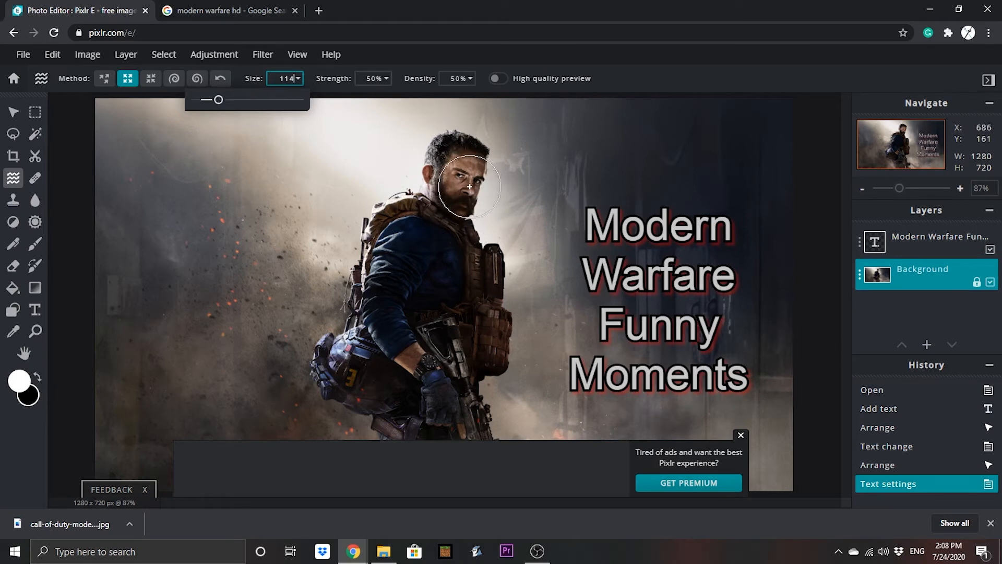
left_click_drag(470, 183, 464, 209)
left_click(464, 212)
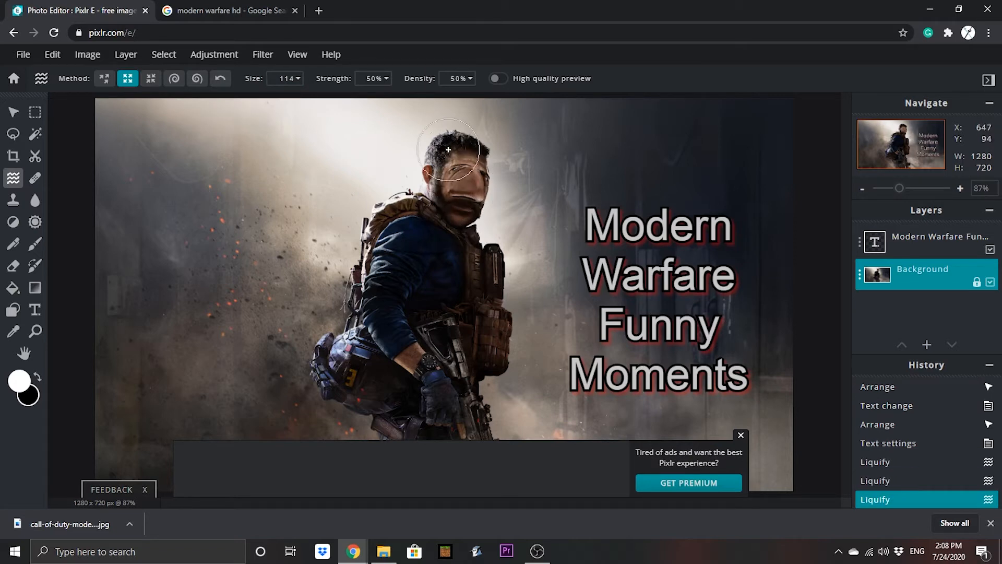
left_click_drag(448, 154, 486, 181)
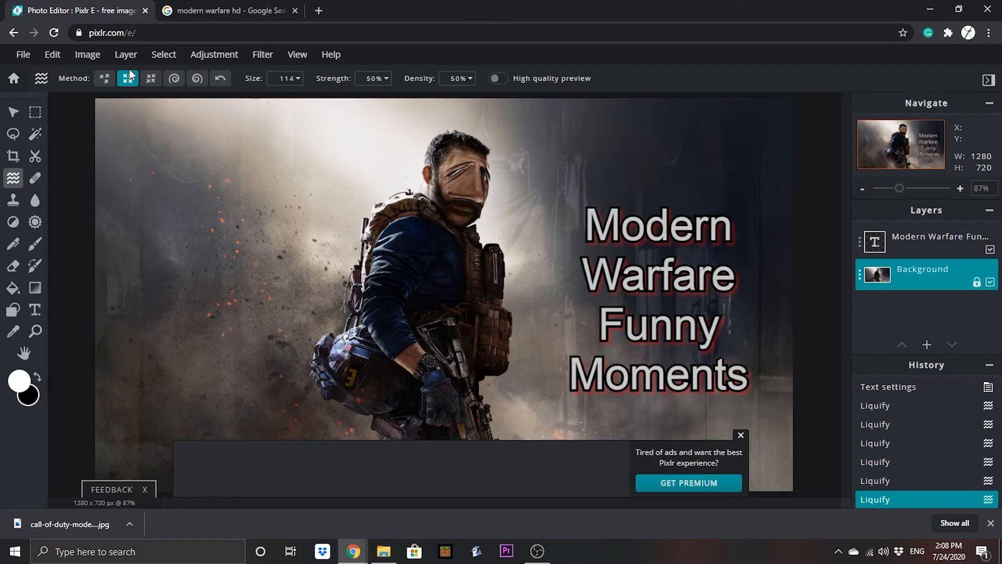
- Push the middle of the soldier's face with Liquify, and shrink his lower face using the Shrink method
left_click(105, 80)
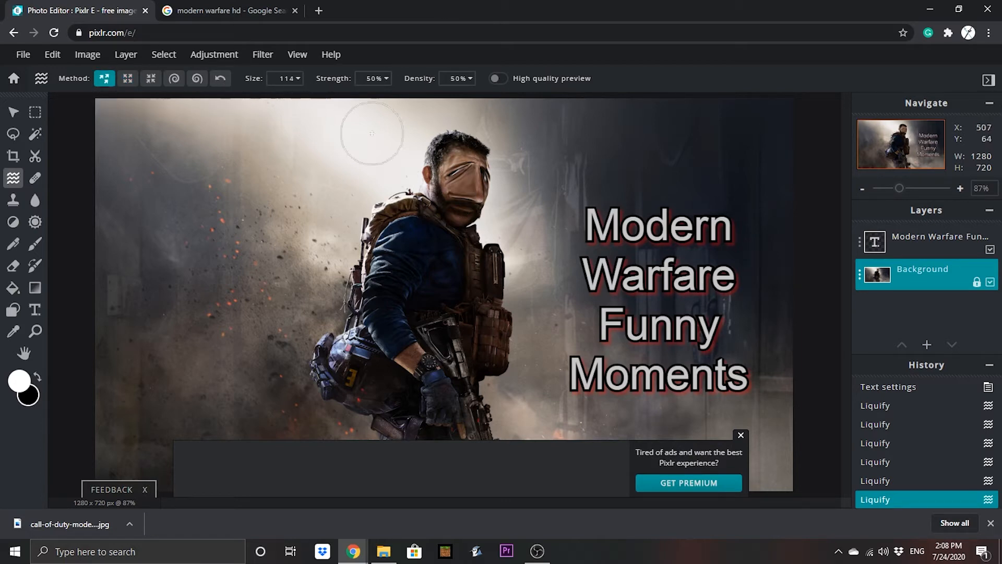
mouse_move(465, 183)
left_mouse_down()
mouse_move(468, 214)
mouse_move(467, 198)
mouse_move(441, 192)
mouse_move(471, 200)
mouse_move(475, 219)
mouse_move(467, 186)
left_mouse_up()
left_click(151, 79)
mouse_move(464, 235)
left_mouse_down()
mouse_move(450, 203)
mouse_move(522, 222)
left_mouse_up()
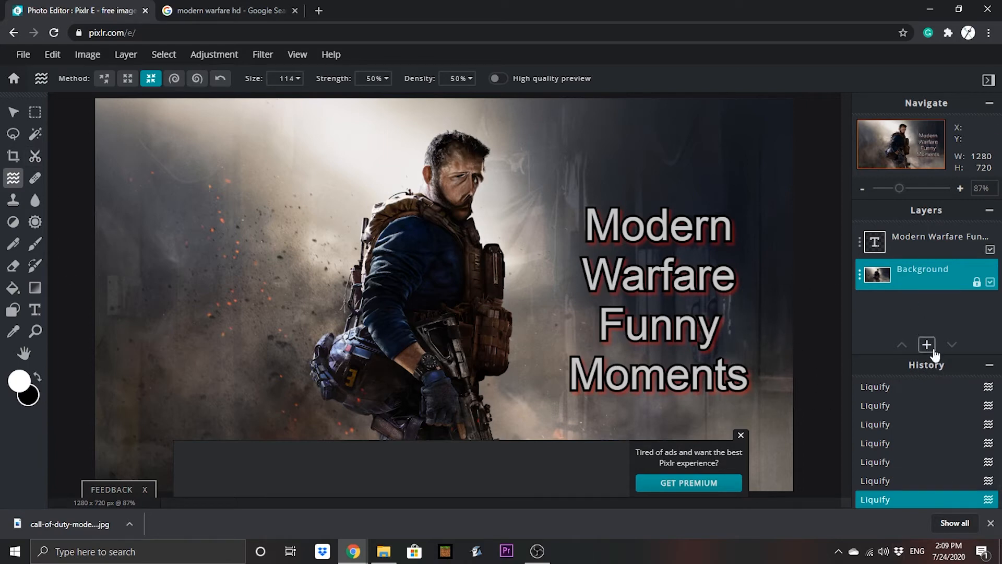
- Select the whole soldier on the Background layer by tracing his outline with the freehand Lasso
left_click(12, 135)
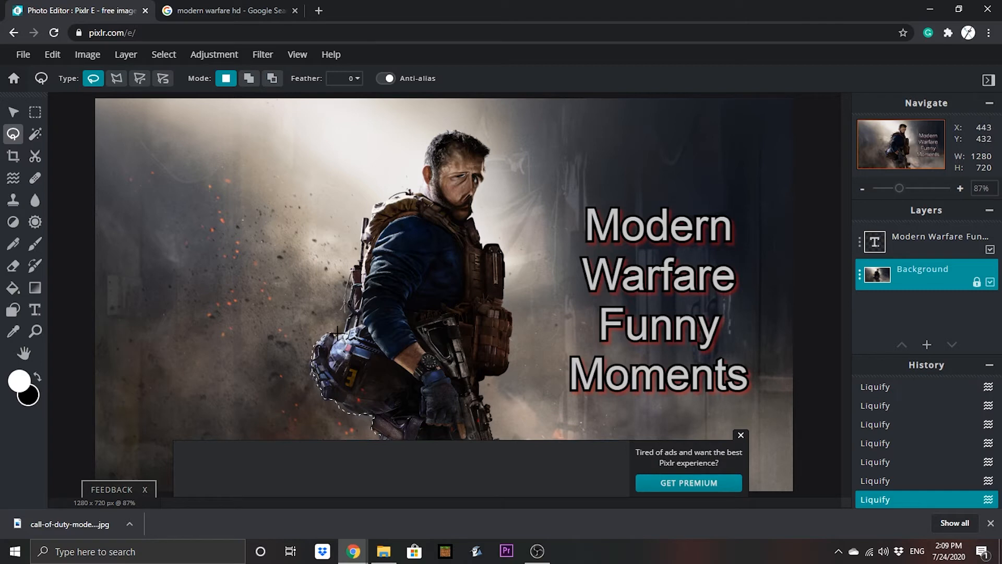
left_click_drag(337, 333, 344, 329)
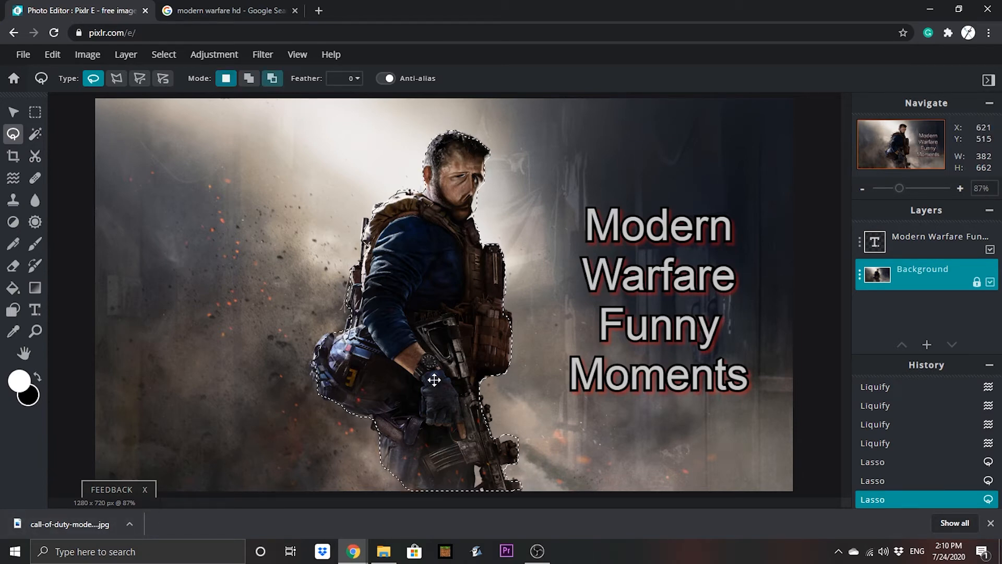
scroll(432, 380, "up", 1, "ctrl")
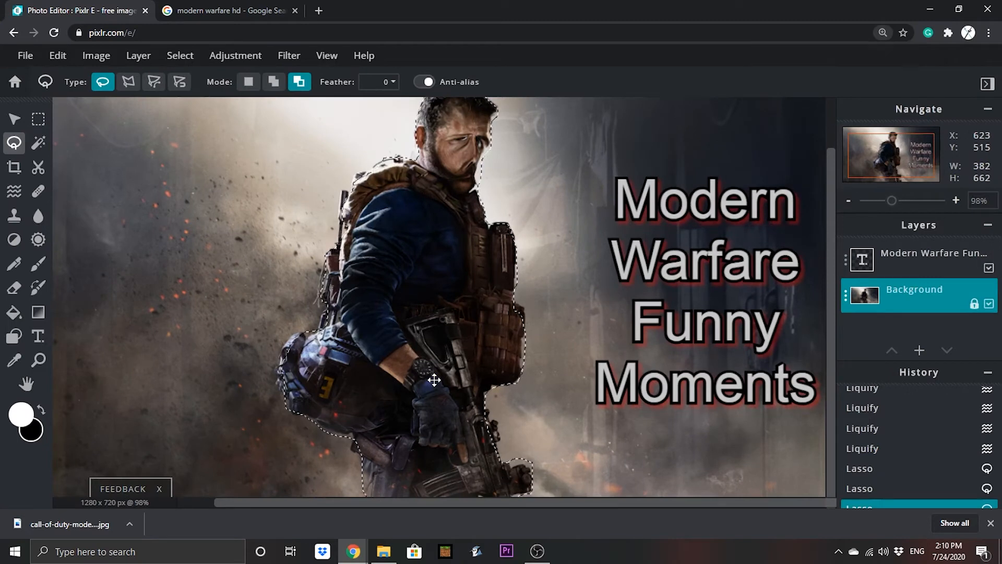
scroll(434, 380, "down", 1, "ctrl")
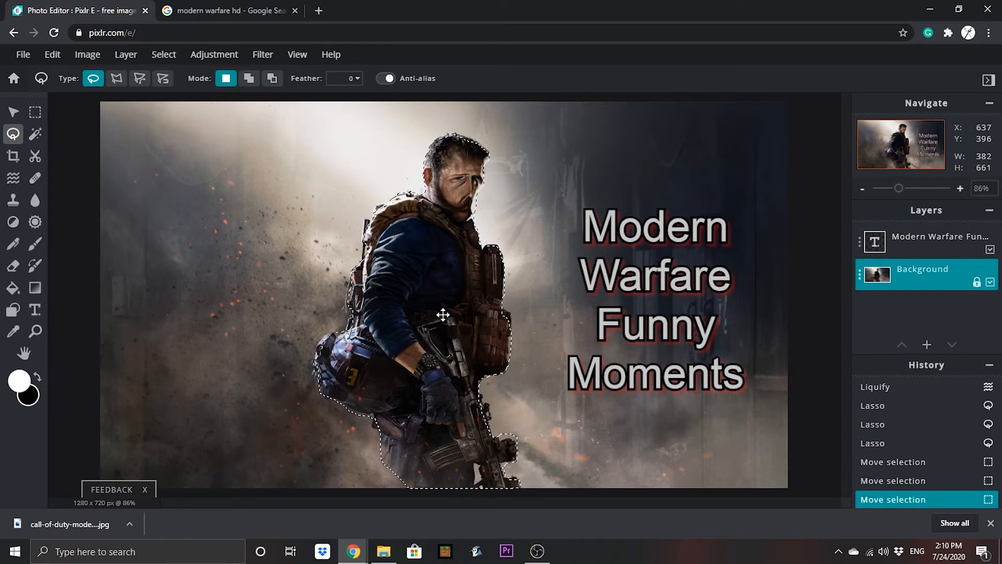
- Copy the selected soldier, clear the selection and paste the copy as a new layer
key("ctrl")
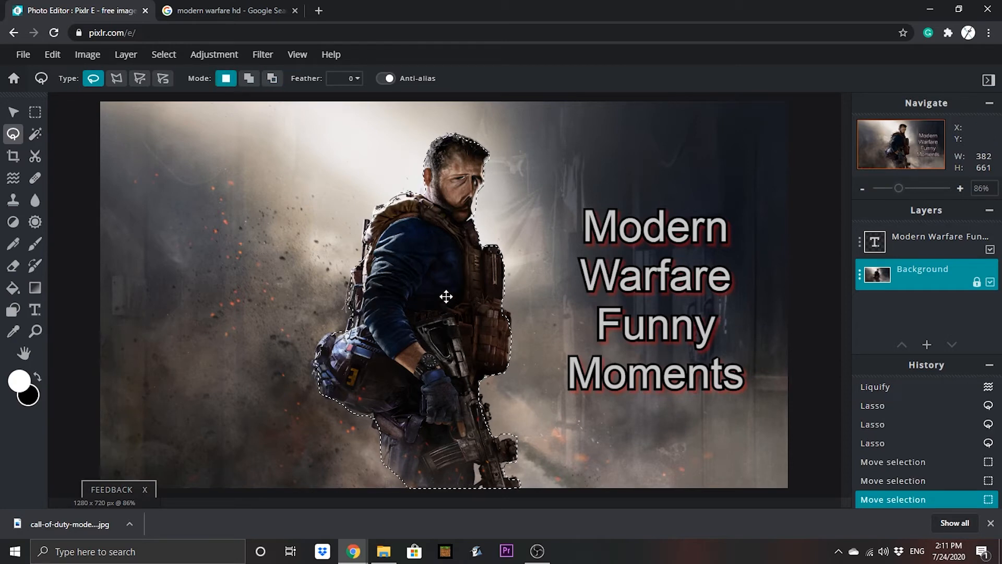
key("ctrl")
key("ctrl+d")
key("ctrl+v")
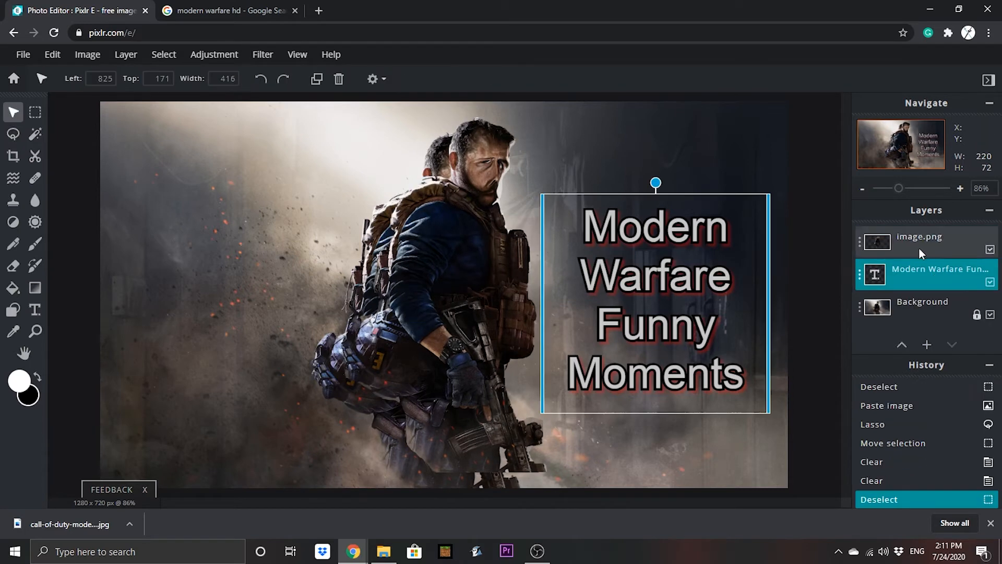
- Flip the pasted soldier horizontally and place him overlapping the original's back, at about 355 from the left and 59 from the top
left_click(920, 241)
mouse_move(491, 180)
left_mouse_down()
mouse_move(493, 192)
mouse_move(352, 215)
mouse_move(471, 208)
mouse_move(481, 195)
left_mouse_up()
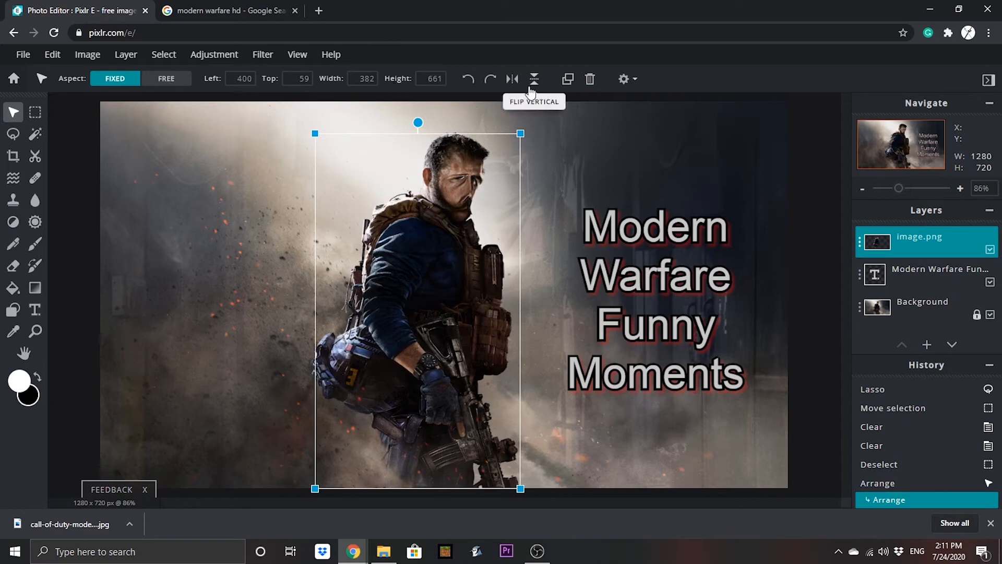
left_click(512, 78)
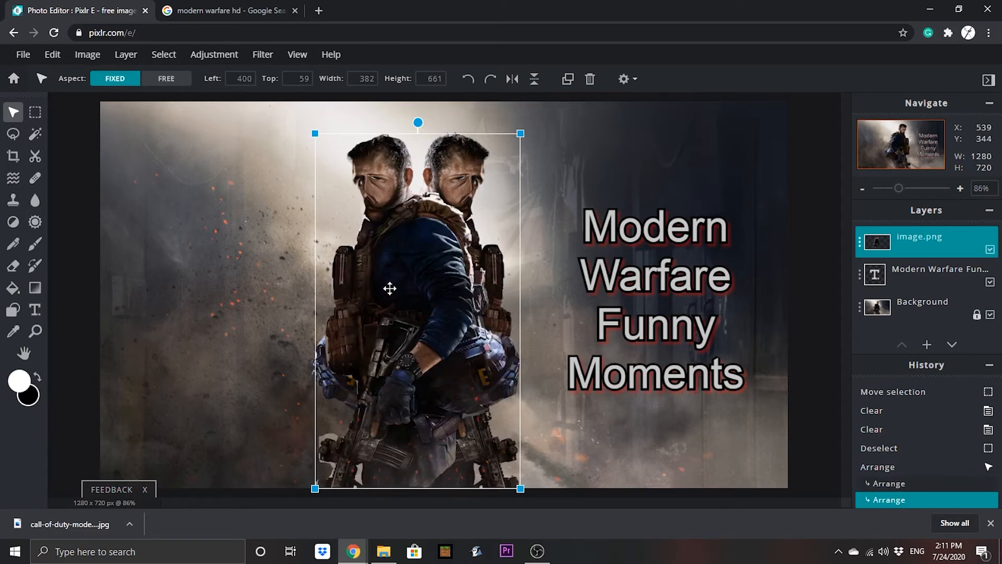
left_click_drag(386, 287, 331, 291)
left_click_drag(355, 340, 388, 339)
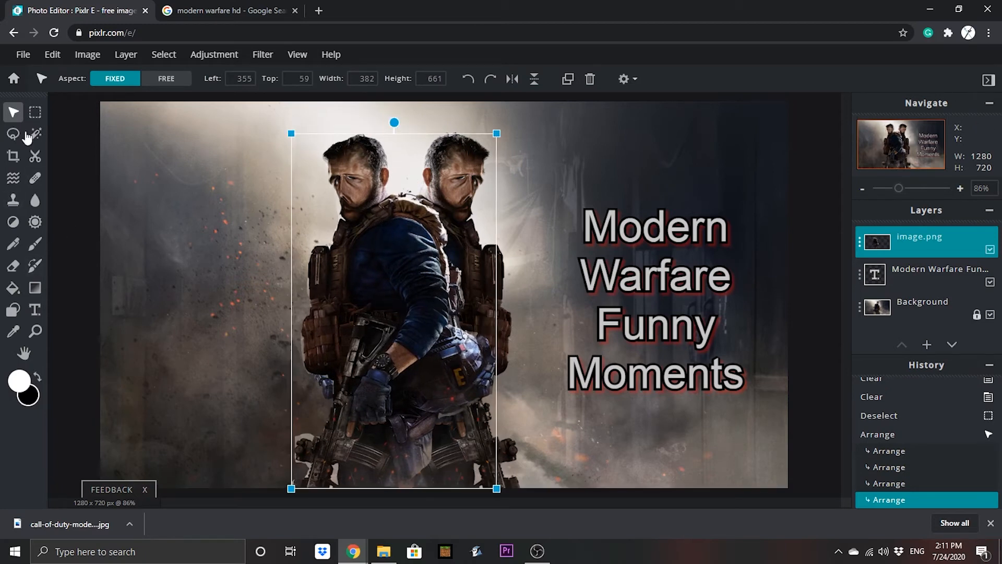
- Distort the mirrored soldier's face with Liquify, enlarging the eyes, nose and mouth area at size 78 and strength 63%
left_click(13, 178)
left_click_drag(352, 178, 344, 193)
left_click(128, 78)
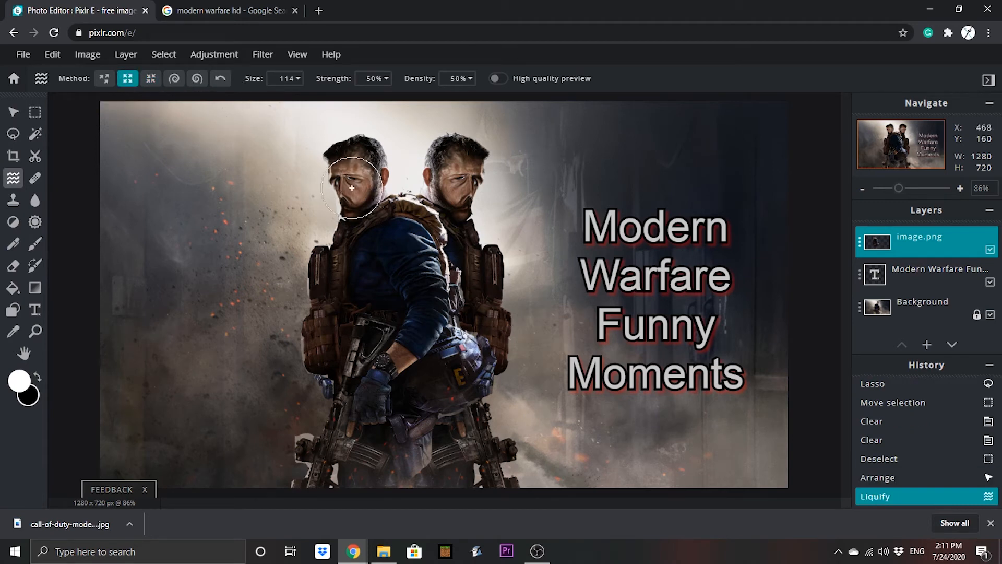
left_click(291, 78)
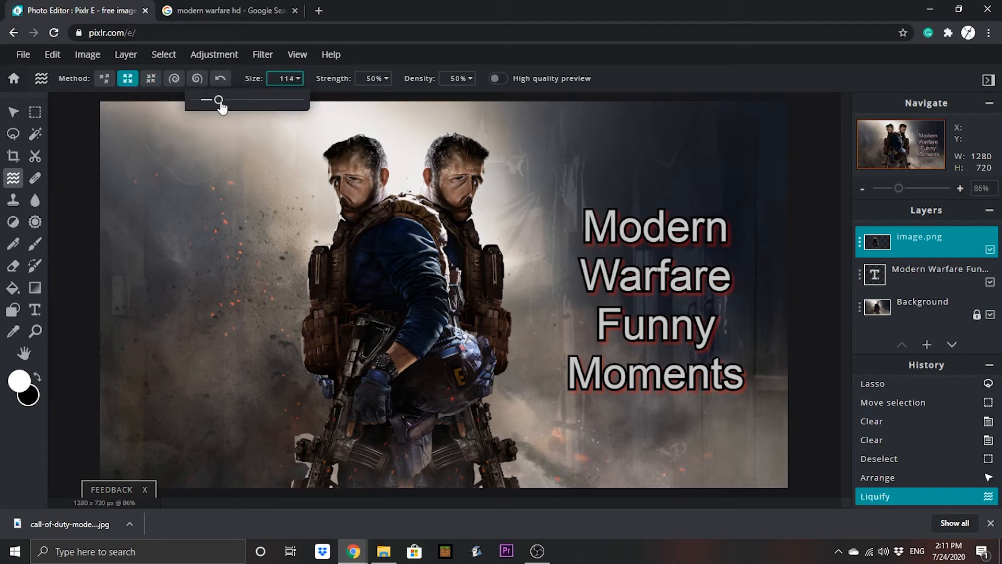
left_click_drag(217, 100, 212, 103)
left_click(388, 83)
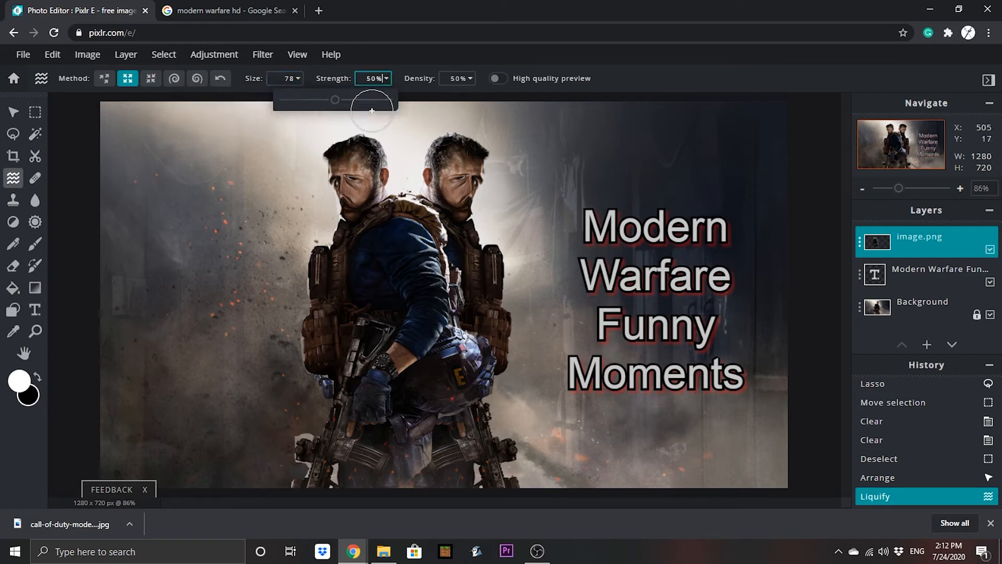
left_click_drag(336, 100, 348, 101)
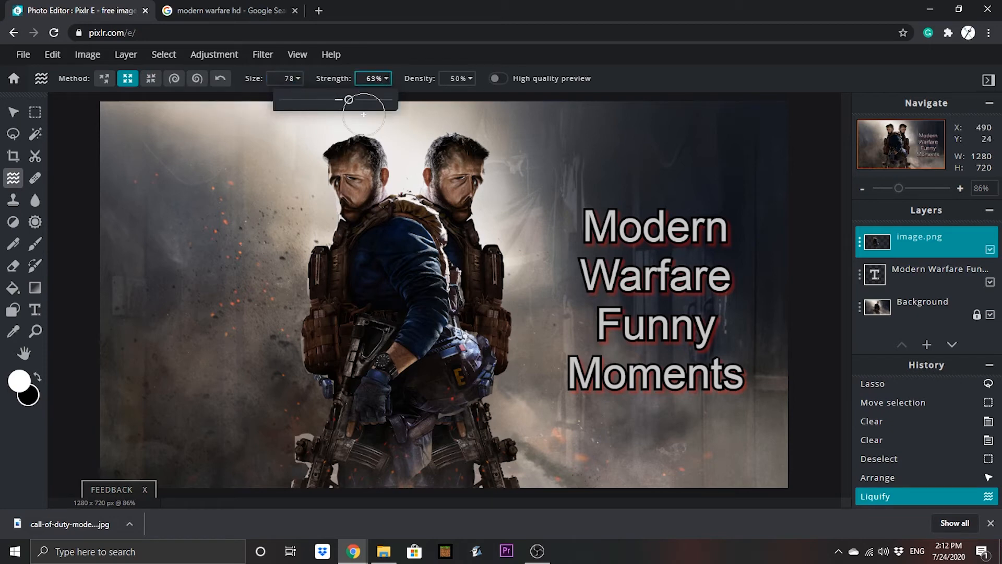
mouse_move(343, 193)
left_mouse_down()
mouse_move(361, 166)
mouse_move(350, 179)
mouse_move(322, 181)
left_mouse_up()
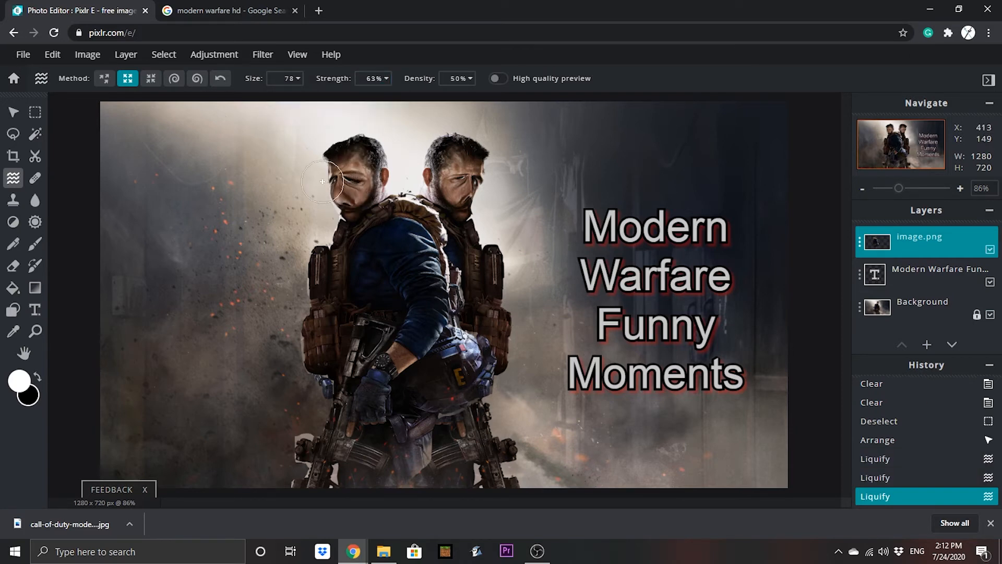
left_click(334, 182)
left_click(347, 213)
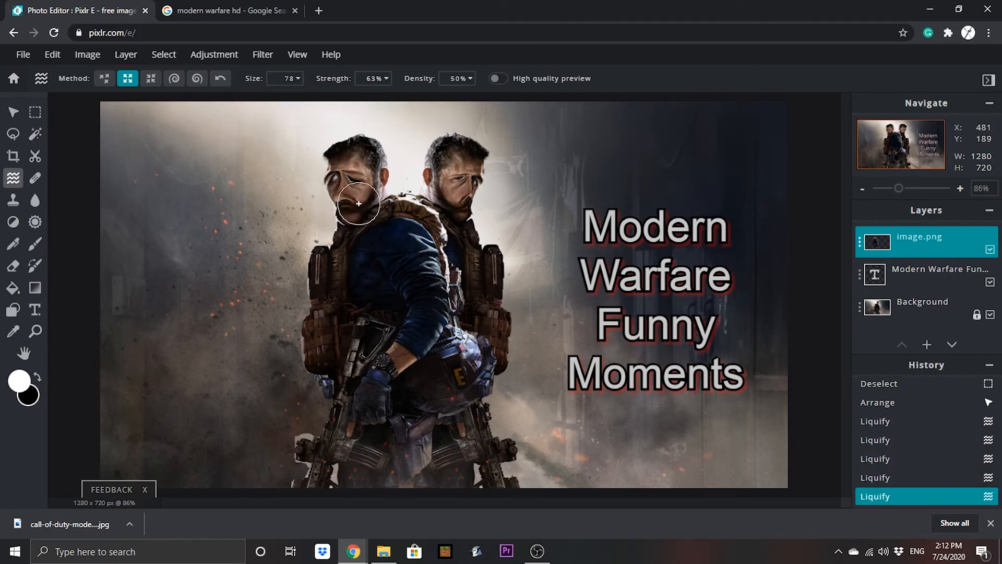
left_click(359, 201)
left_click(376, 199)
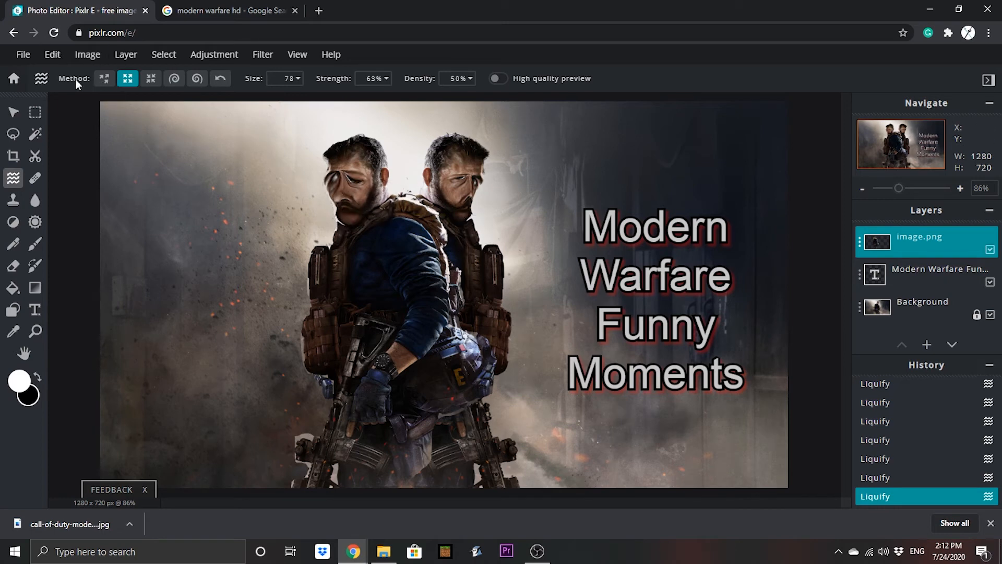
- Push the mirrored soldier's mouth and jaw out of shape with Liquify
left_click(110, 82)
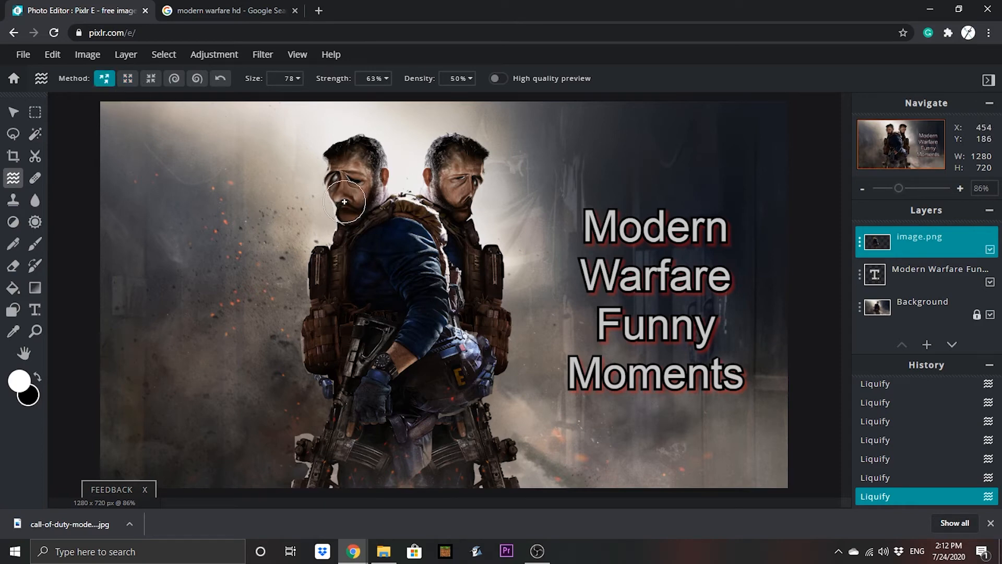
mouse_move(344, 203)
left_mouse_down()
mouse_move(347, 219)
mouse_move(384, 213)
mouse_move(365, 212)
mouse_move(360, 194)
mouse_move(365, 219)
mouse_move(369, 208)
left_mouse_up()
mouse_move(449, 219)
left_mouse_down()
mouse_move(456, 197)
mouse_move(456, 209)
left_mouse_up()
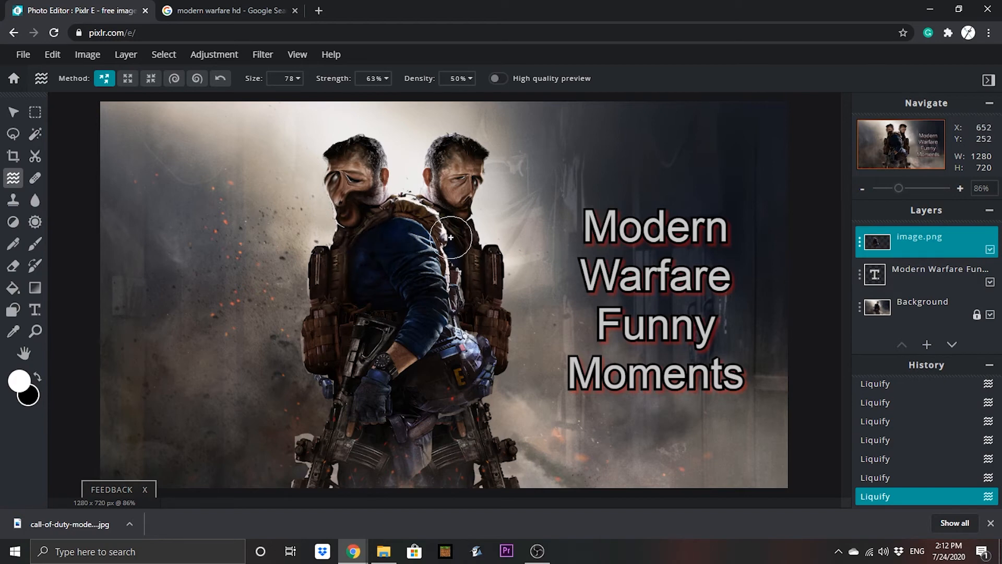
left_click_drag(372, 198, 331, 176)
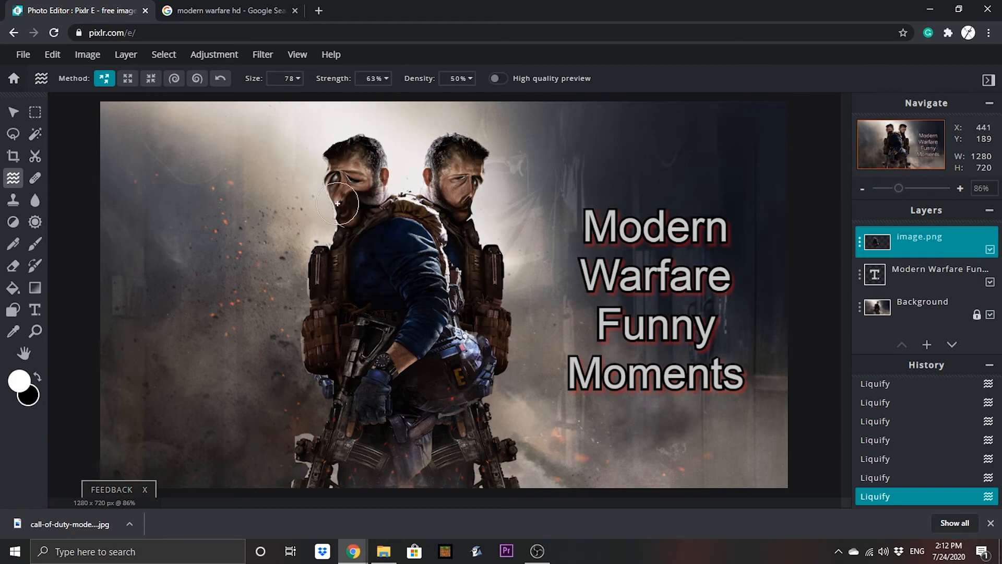
mouse_move(468, 196)
left_mouse_down()
mouse_move(445, 188)
mouse_move(463, 199)
mouse_move(467, 178)
mouse_move(474, 221)
left_mouse_up()
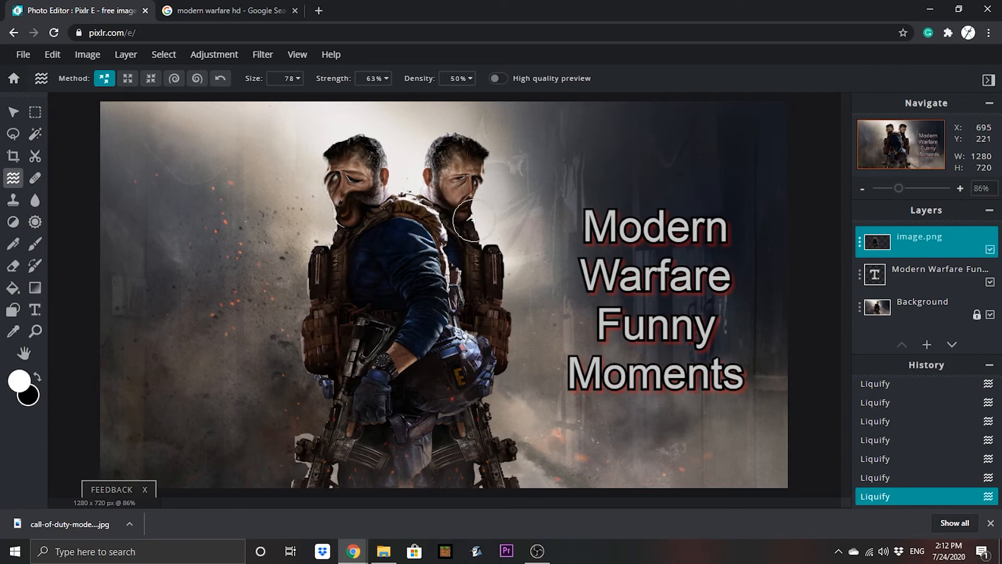
- On the Background layer, smear the original soldier's face into a swirl with Liquify's push method
left_click(925, 302)
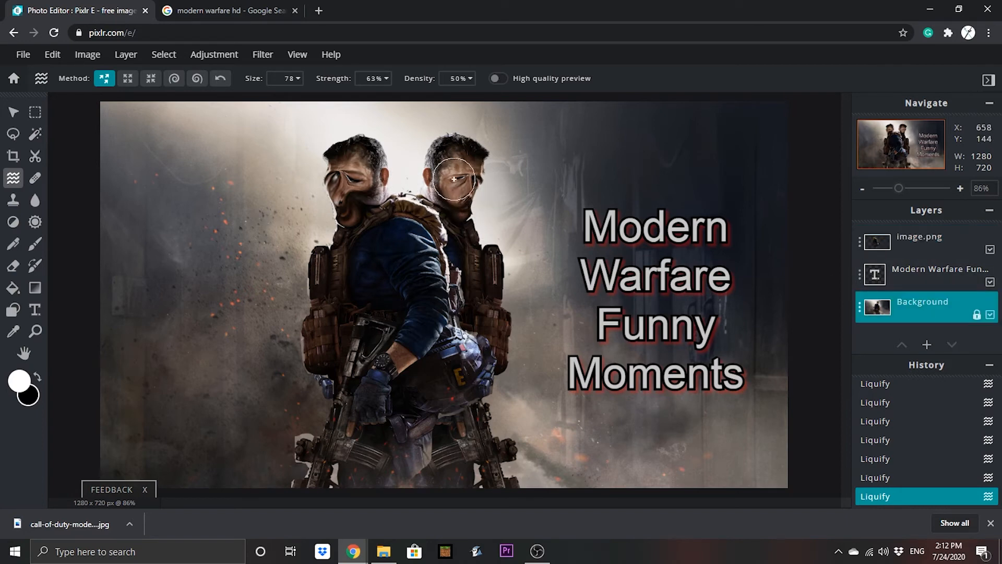
mouse_move(461, 176)
left_mouse_down()
mouse_move(465, 184)
mouse_move(454, 189)
mouse_move(460, 170)
mouse_move(450, 191)
mouse_move(463, 164)
mouse_move(442, 191)
mouse_move(470, 183)
mouse_move(460, 160)
mouse_move(455, 181)
mouse_move(462, 166)
left_mouse_up()
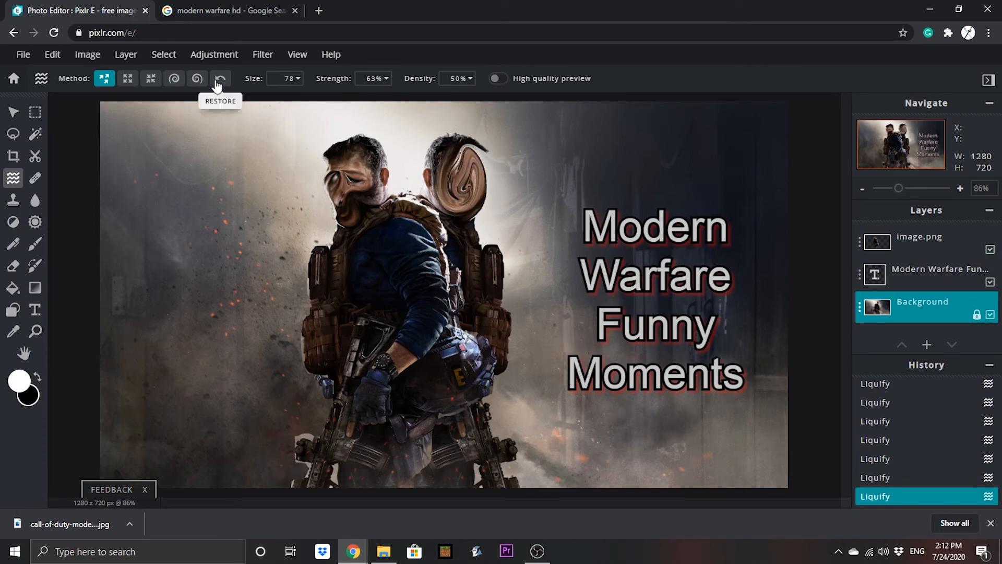
- Twirl the original soldier's smeared face with Liquify, and bring most of the face back with Liquify's restore method
left_click(196, 79)
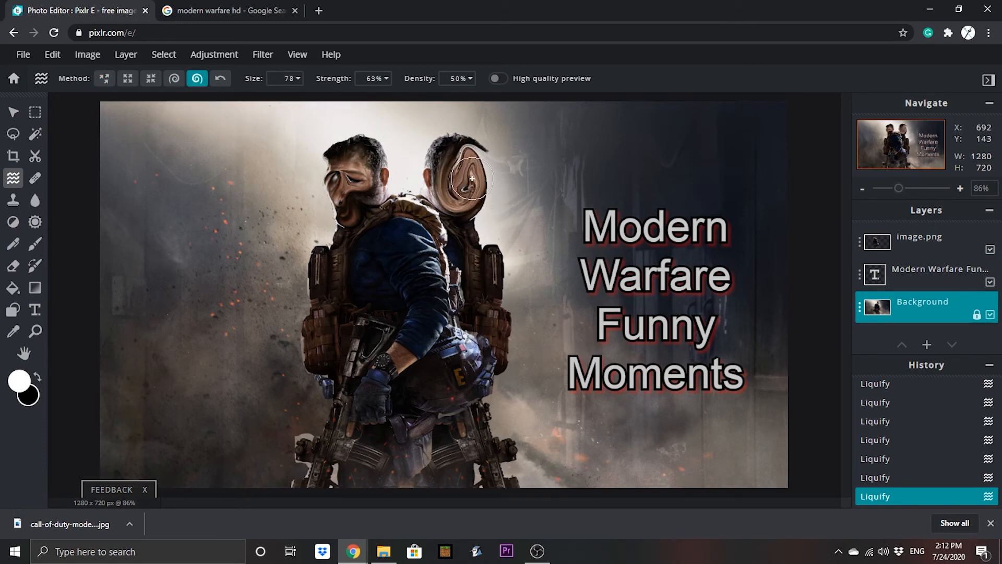
mouse_move(471, 179)
left_mouse_down()
mouse_move(465, 189)
mouse_move(437, 178)
mouse_move(468, 153)
mouse_move(476, 208)
mouse_move(451, 205)
mouse_move(467, 214)
mouse_move(491, 156)
left_mouse_up()
left_click(220, 78)
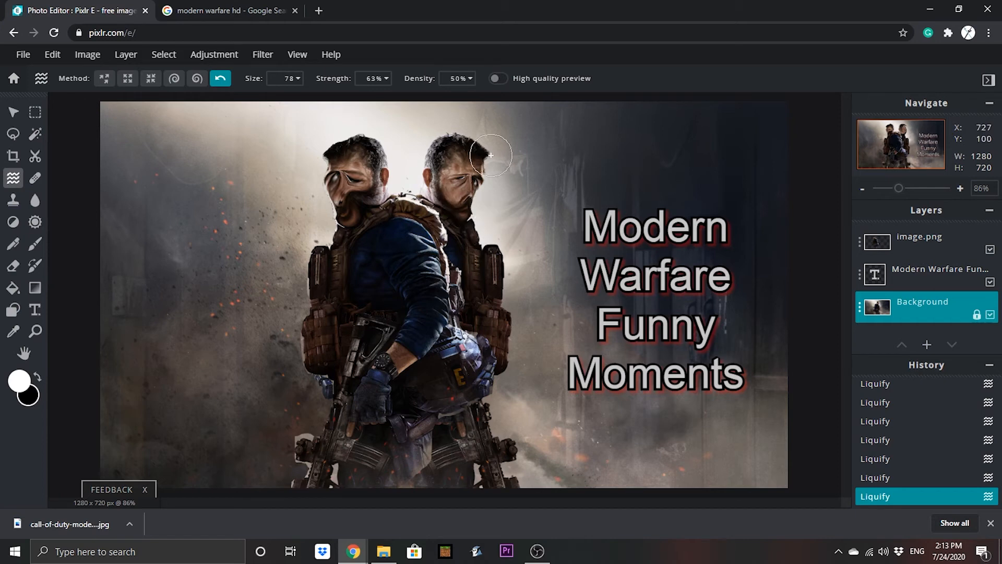
- Move the mirrored soldier to the left, away from the original, so the two stand back to back with less overlap
key("v")
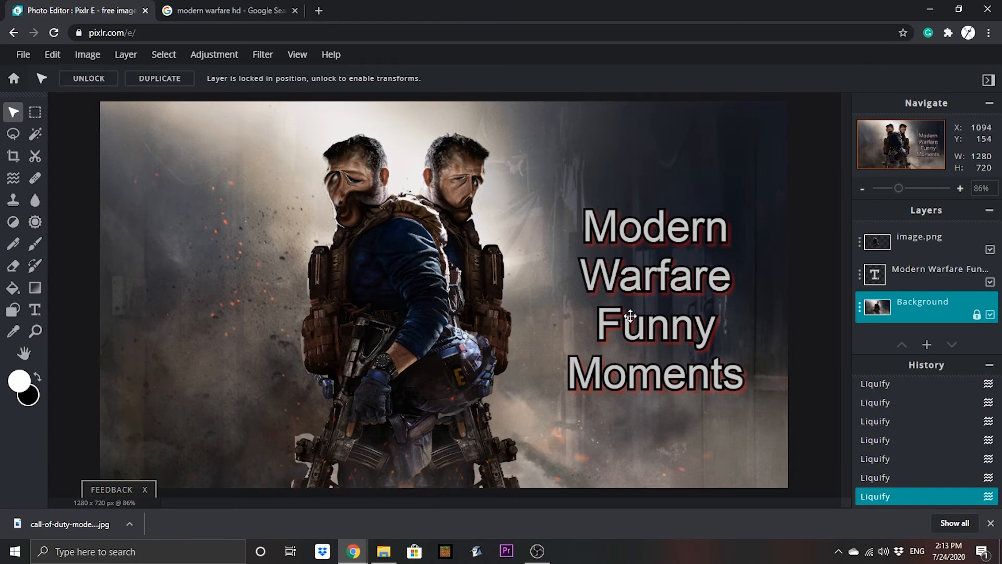
left_click_drag(385, 350, 325, 359)
left_click(817, 395)
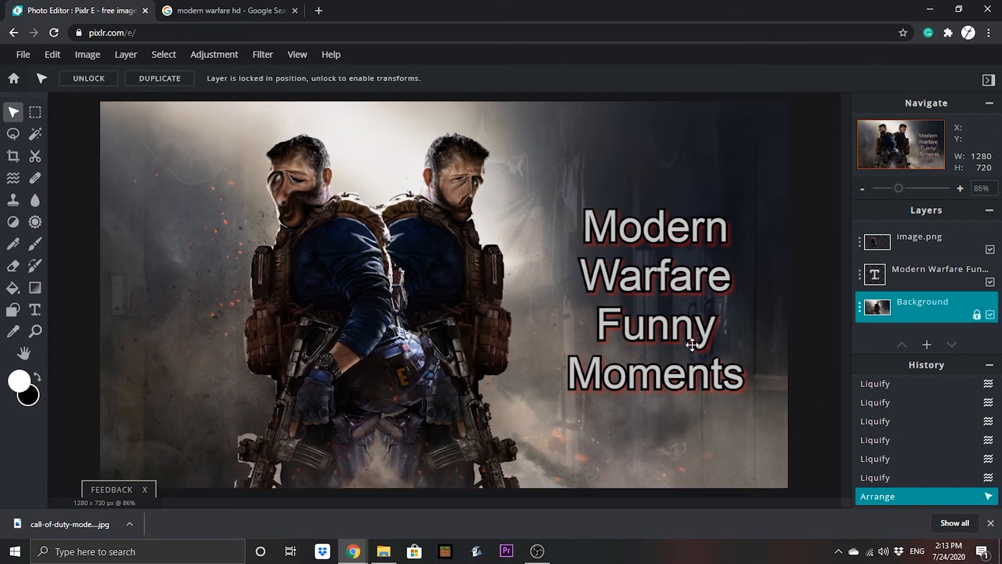
- Start saving the thumbnail as a JPG image and name the file "codmw funny"
left_click(34, 62)
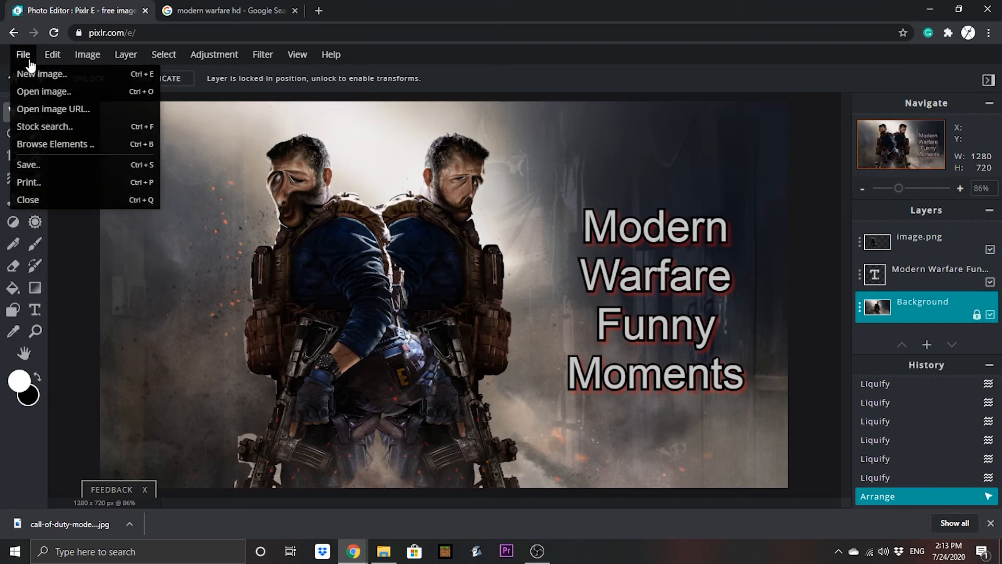
left_click(77, 165)
left_click(671, 196)
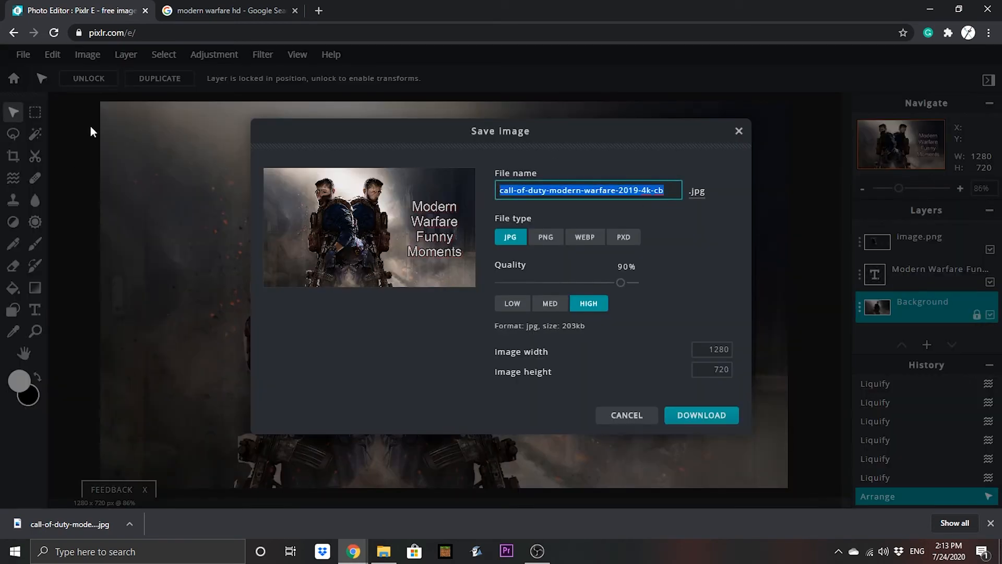
key("BackSpace")
type("co")
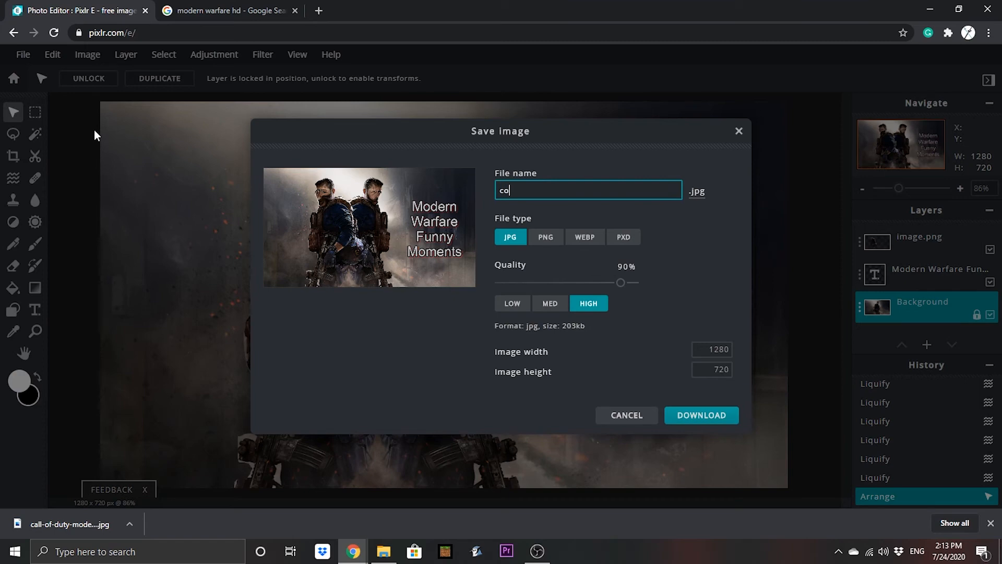
type("dmw funny")
- Raise the JPG quality to 100% and download the image at 1280 × 720
left_click_drag(563, 327, 587, 328)
left_click(585, 326)
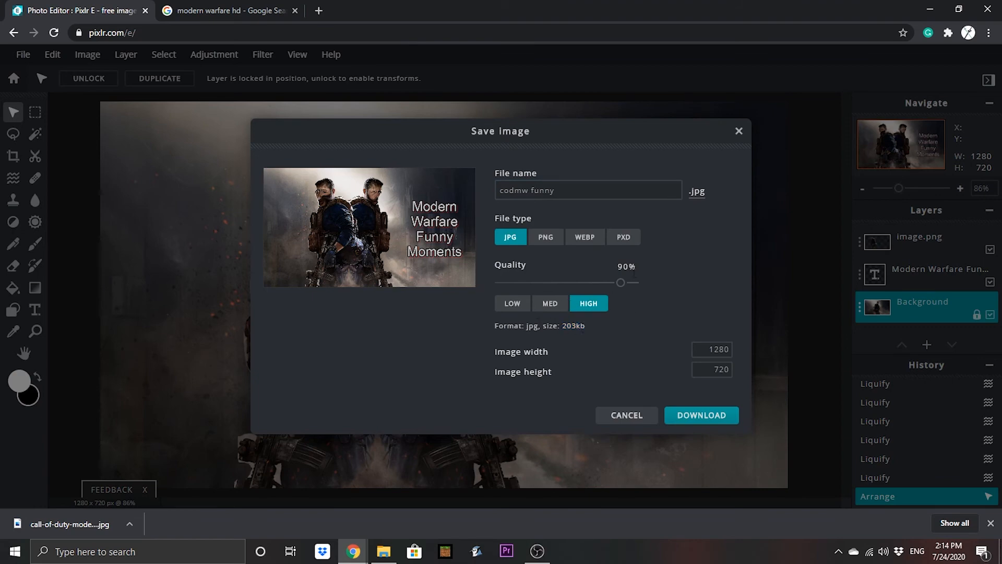
left_click_drag(622, 283, 660, 285)
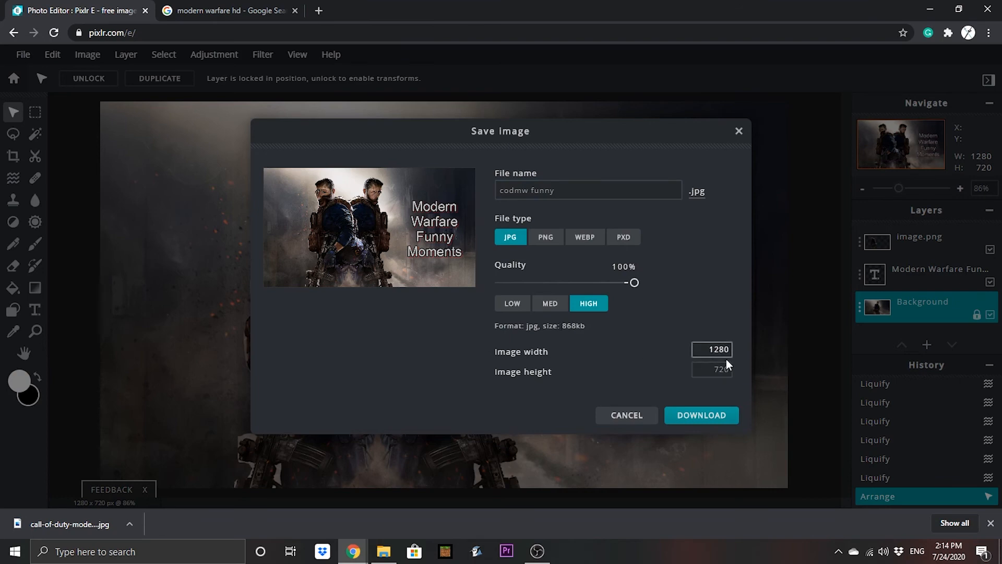
left_click(701, 416)
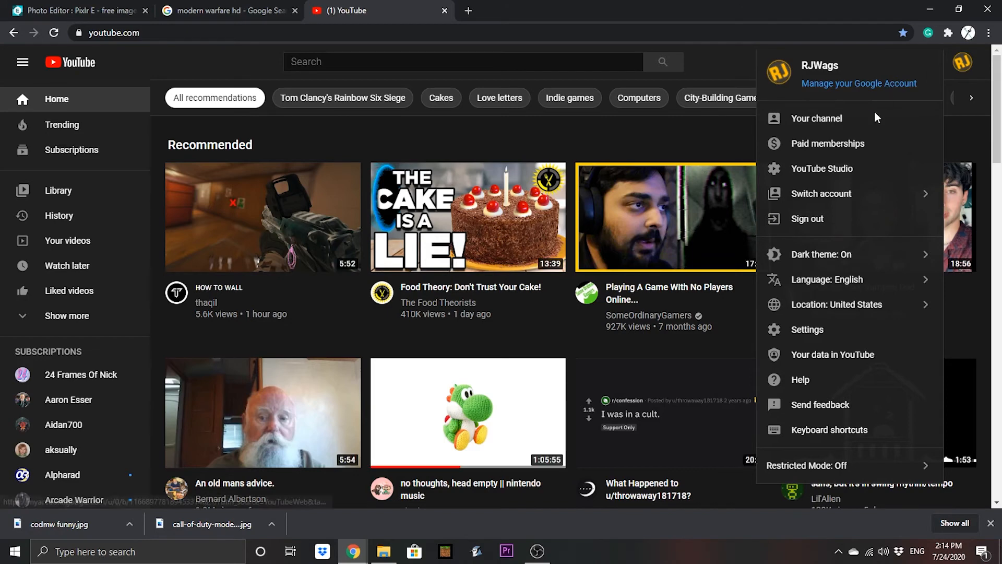
- Go from YouTube to YouTube Studio and open the details of the uploaded video "I need your help..."
left_click(863, 168)
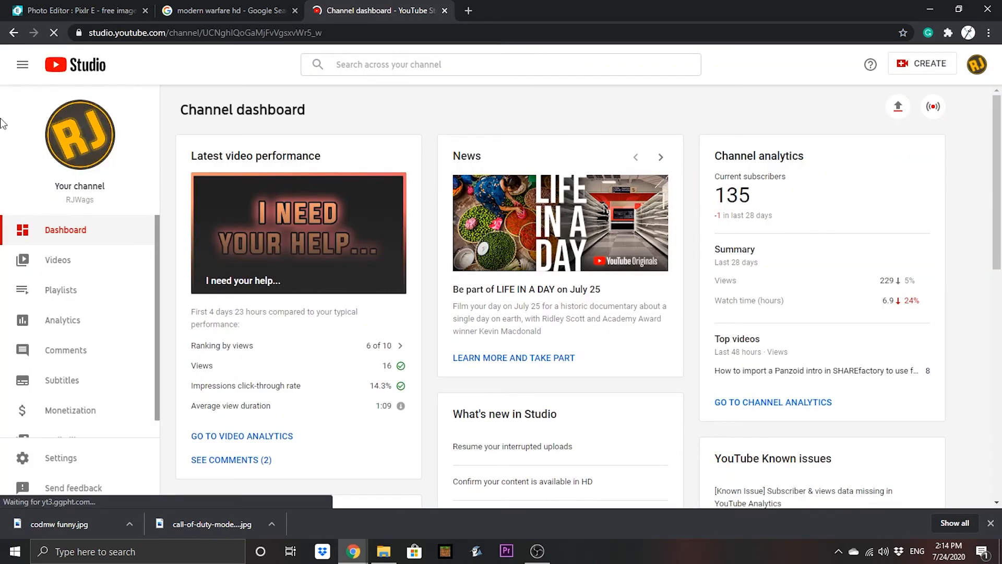
left_click(64, 268)
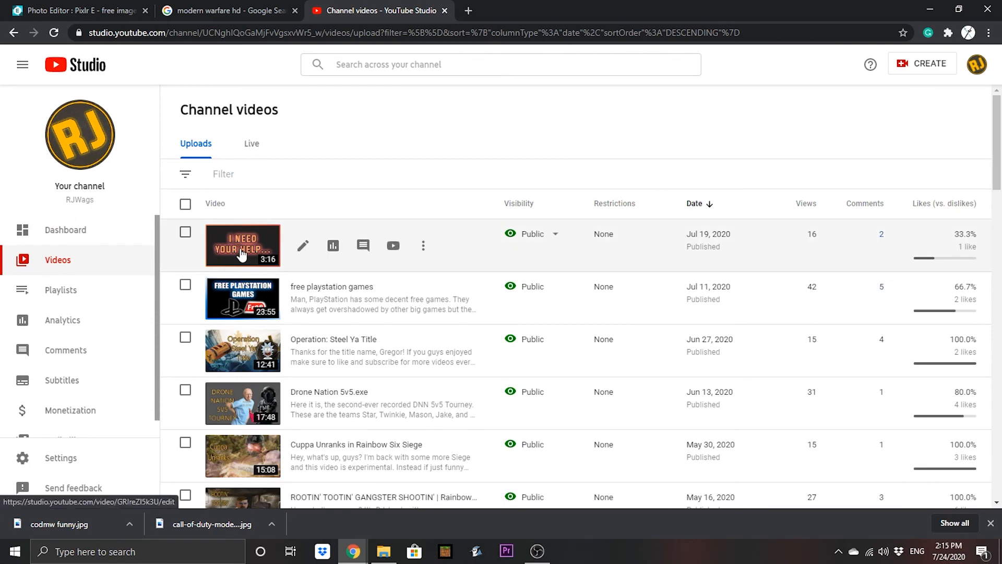
left_click(303, 246)
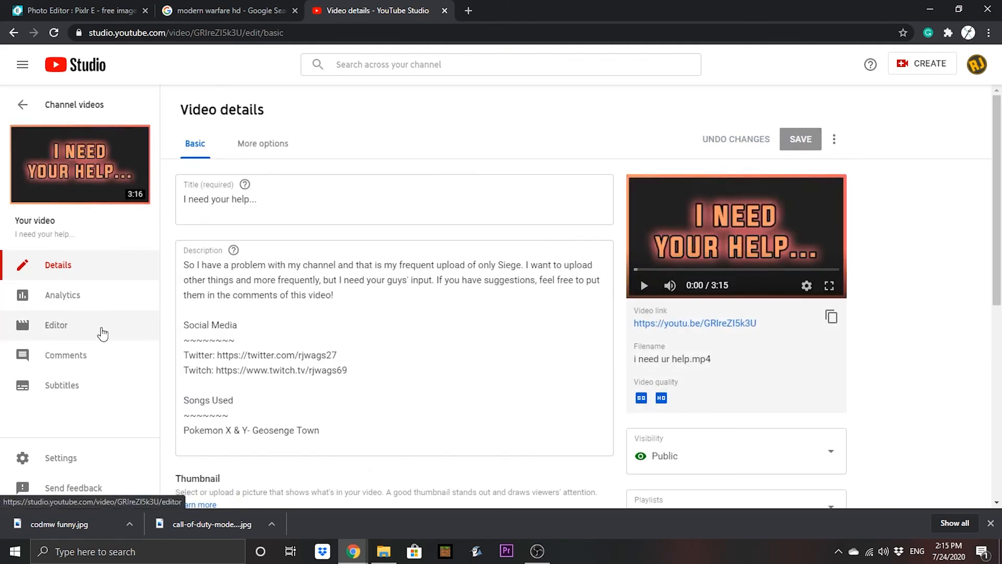
- Replace the video's custom thumbnail with the "codmw funny" image from the Downloads folder
scroll(209, 334, "down", 7)
scroll(276, 395, "up", 2)
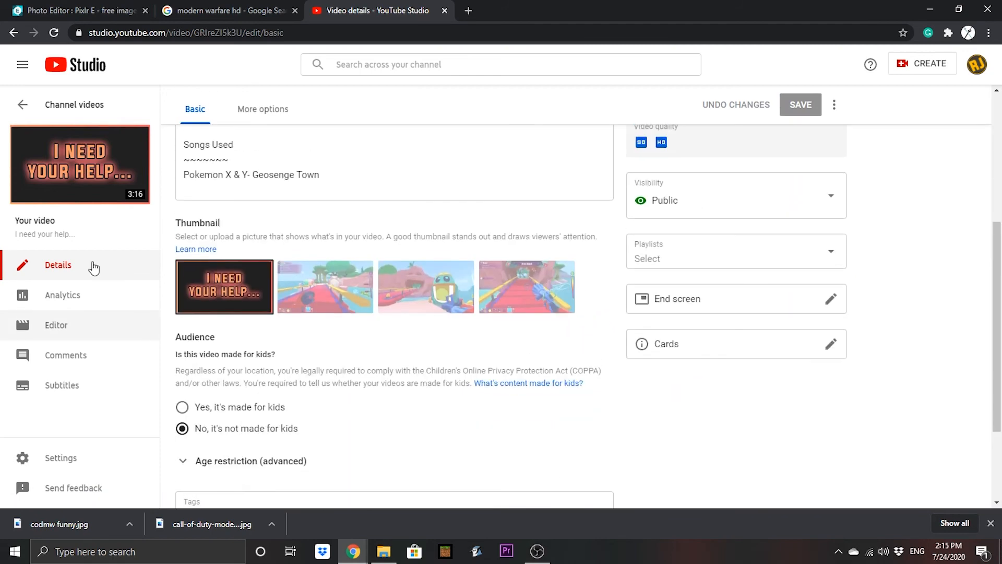
scroll(251, 209, "up", 1)
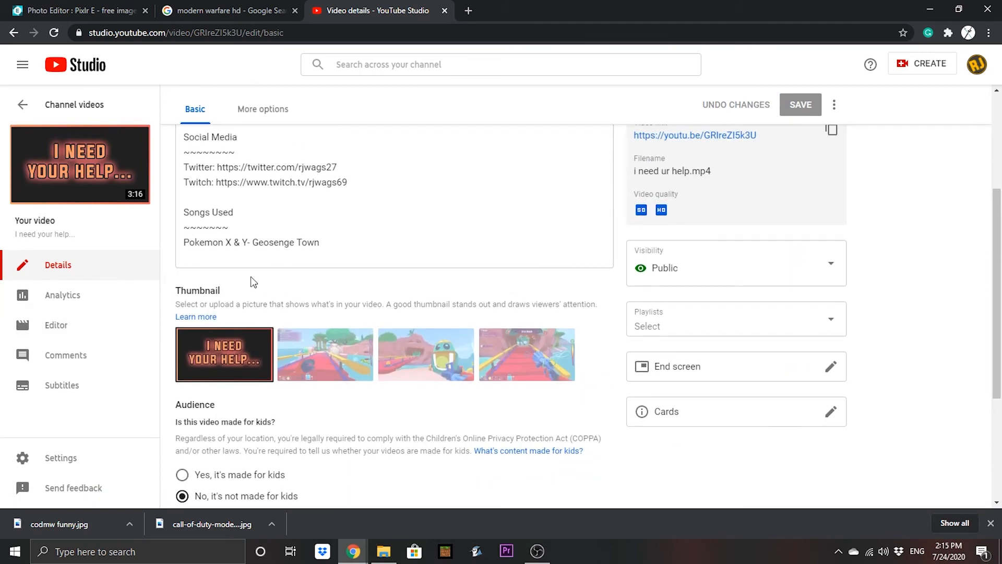
mouse_move(261, 342)
left_click(262, 343)
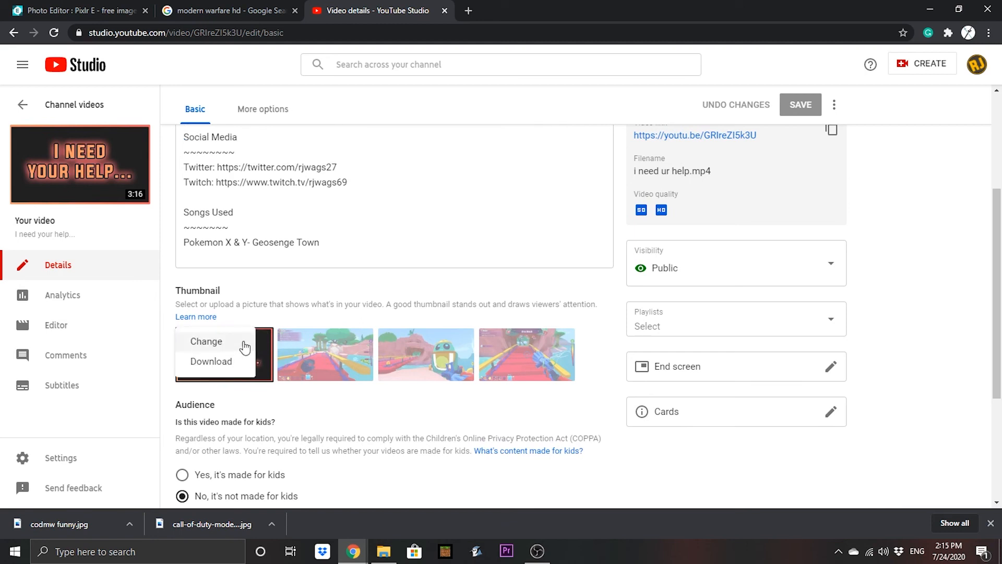
left_click(243, 346)
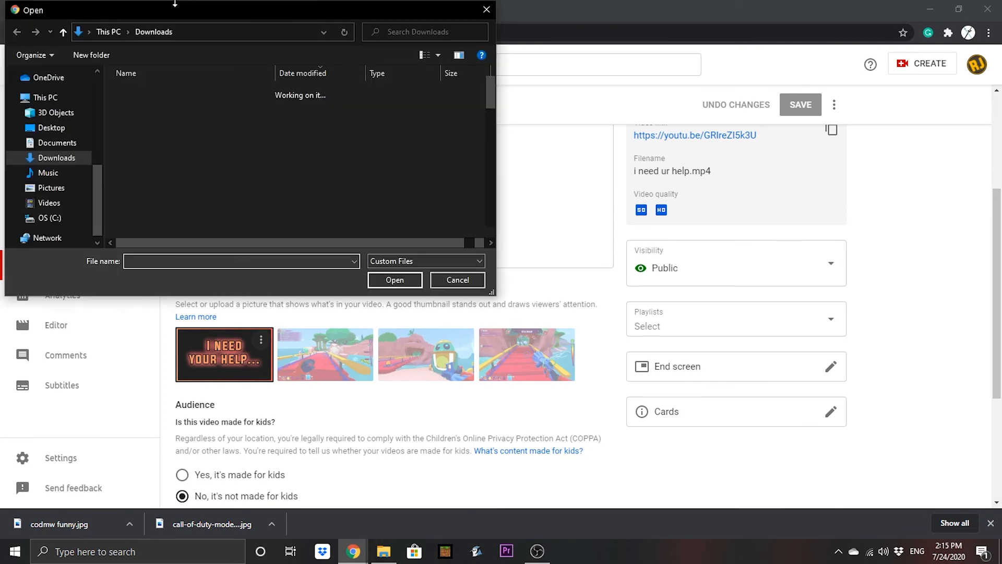
left_click(153, 109)
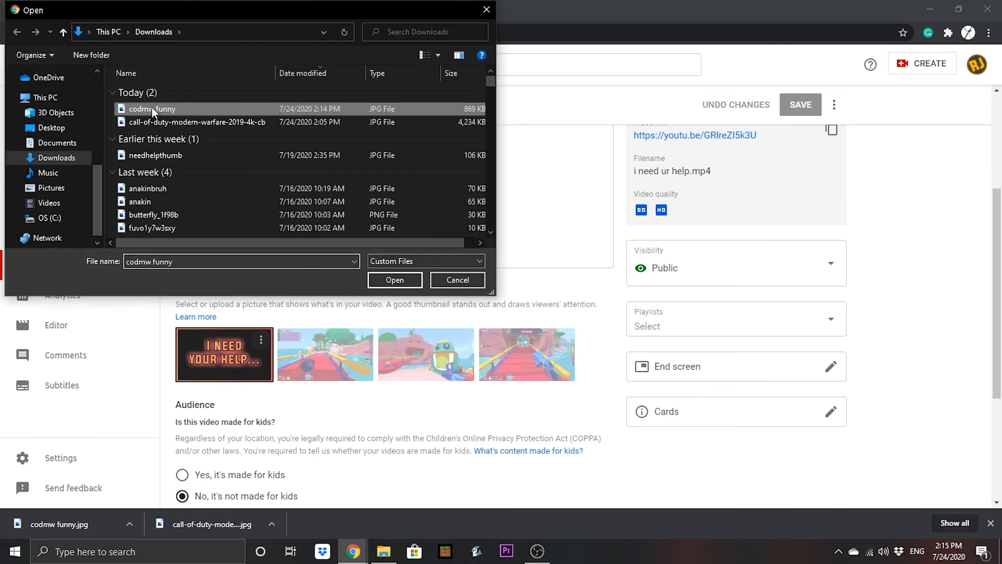
double_click(153, 109)
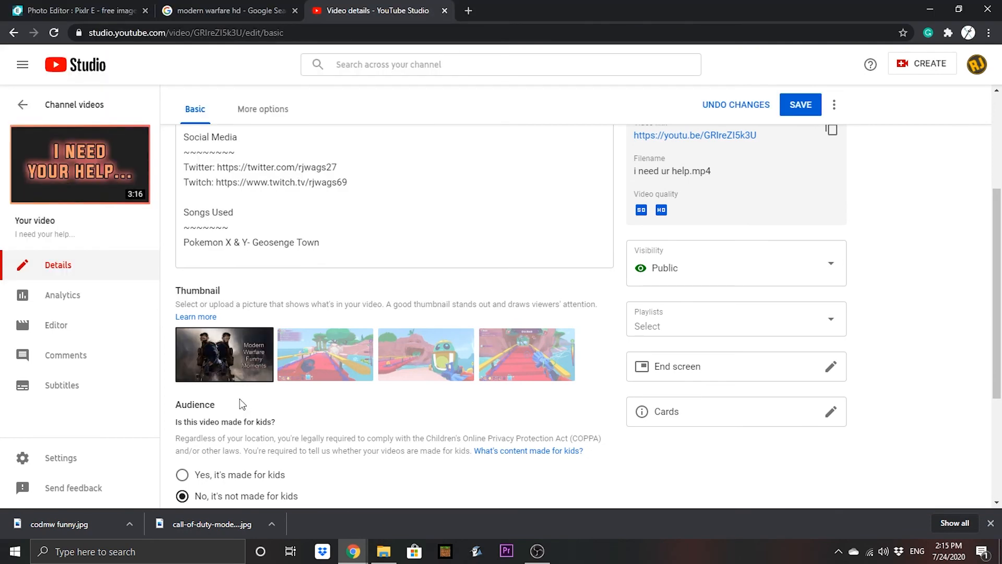
- Check how the new thumbnail looks in the video preview at full screen, and return to the video details
scroll(242, 403, "up", 4)
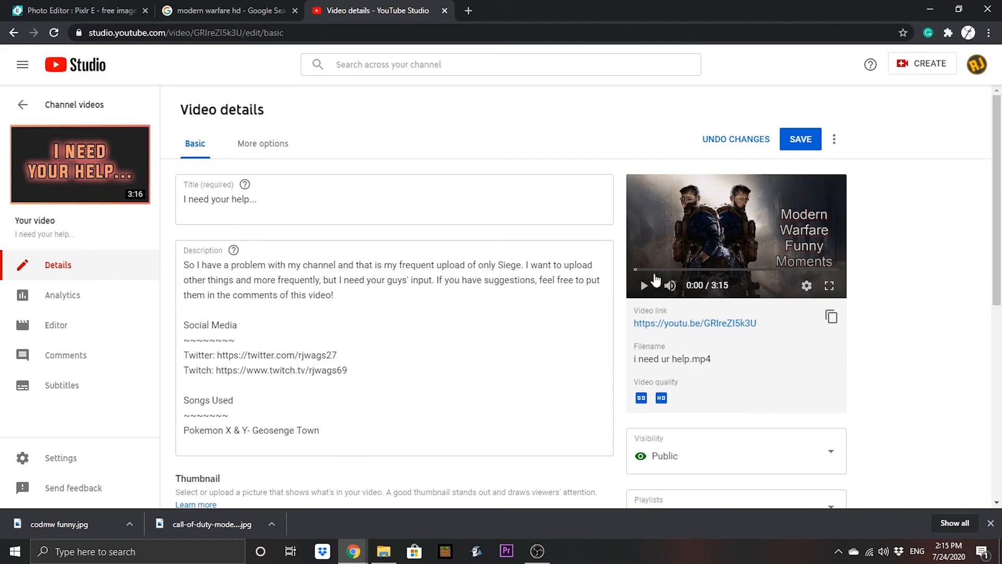
left_click(829, 287)
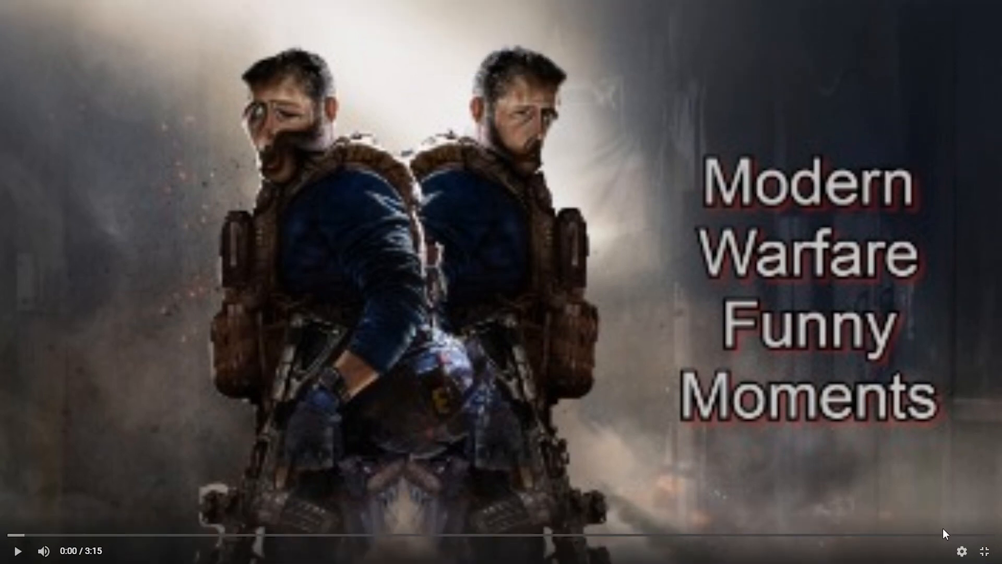
left_click(985, 552)
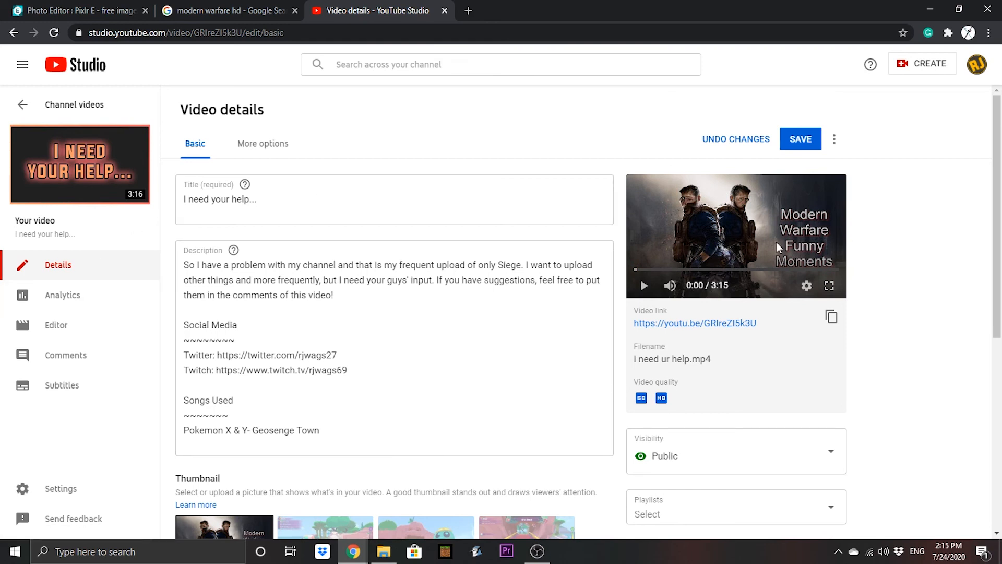
- Discard the unsaved thumbnail change to bring back the video's original thumbnail
mouse_move(54, 168)
scroll(266, 441, "down", 1)
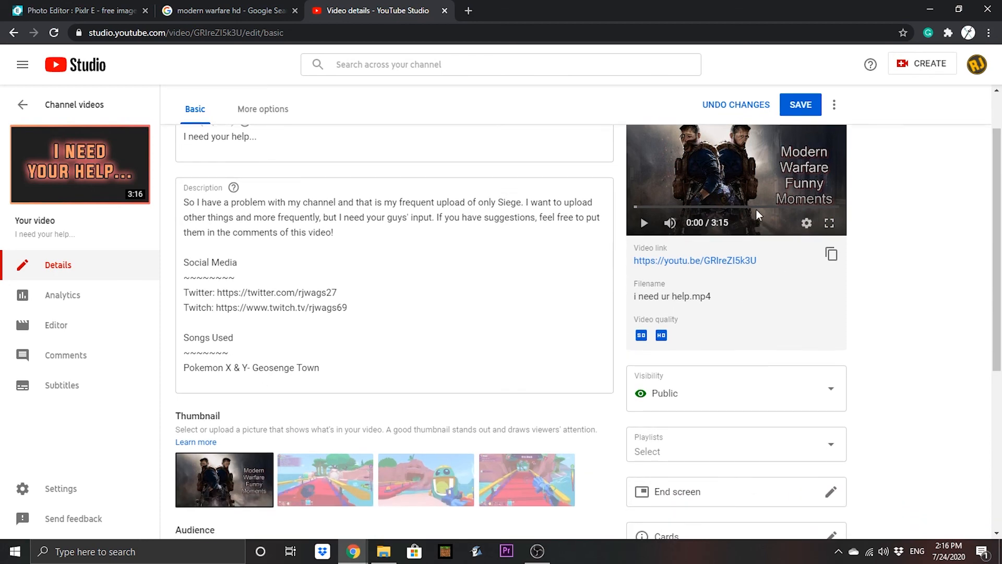
scroll(762, 198, "up", 1)
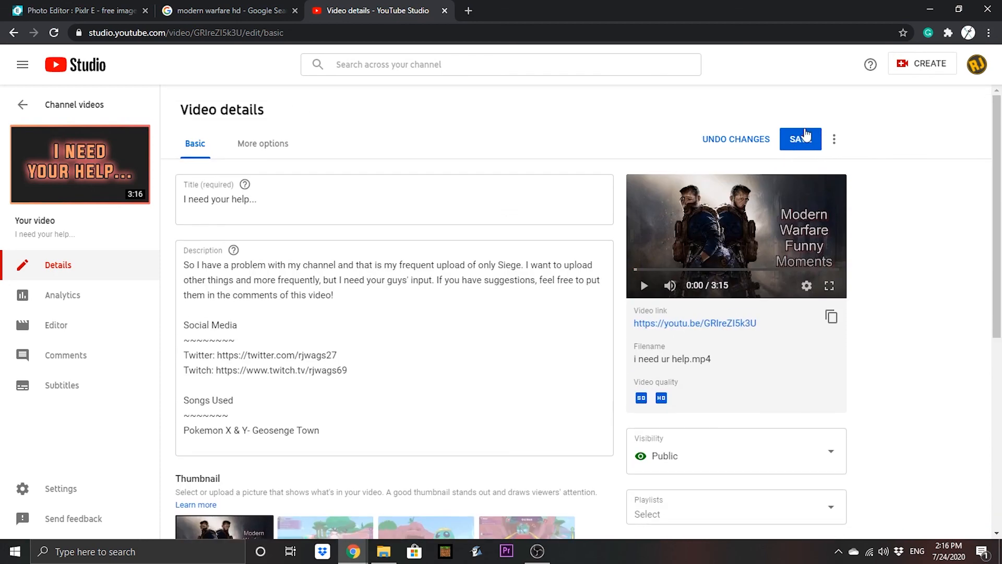
left_click(806, 134)
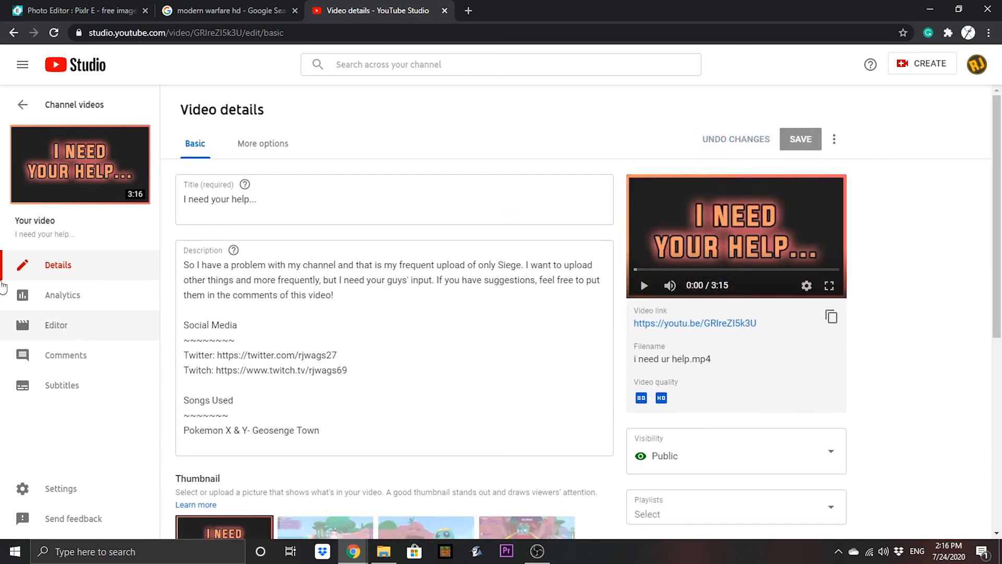
- Switch back to Pixlr E and dismiss the Save Image dialog
left_click(47, 11)
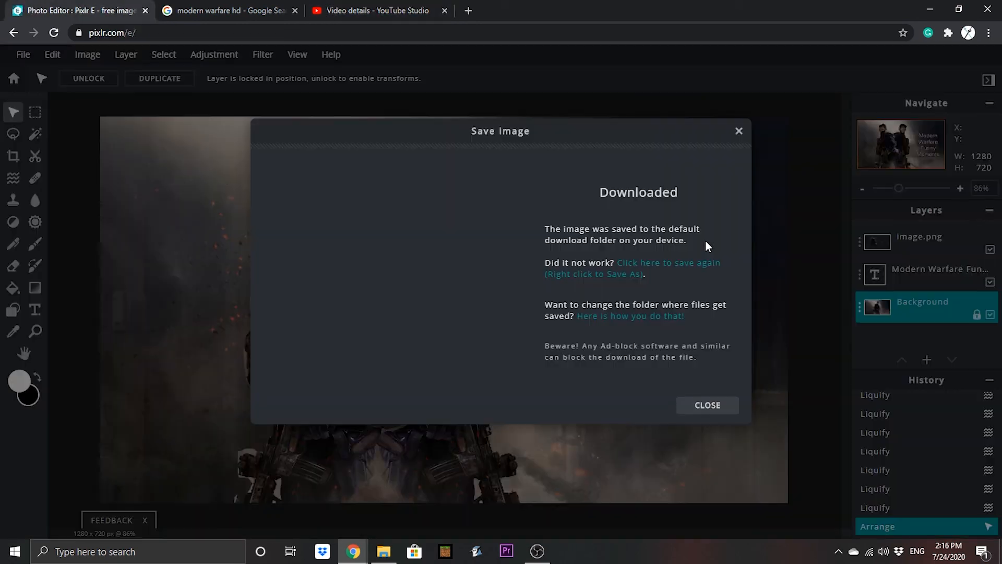
left_click(740, 131)
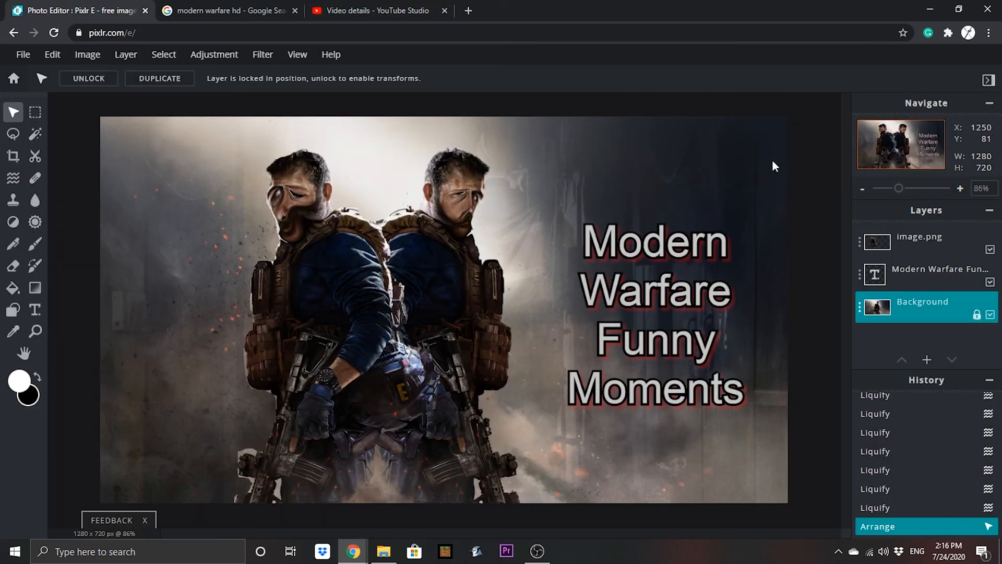